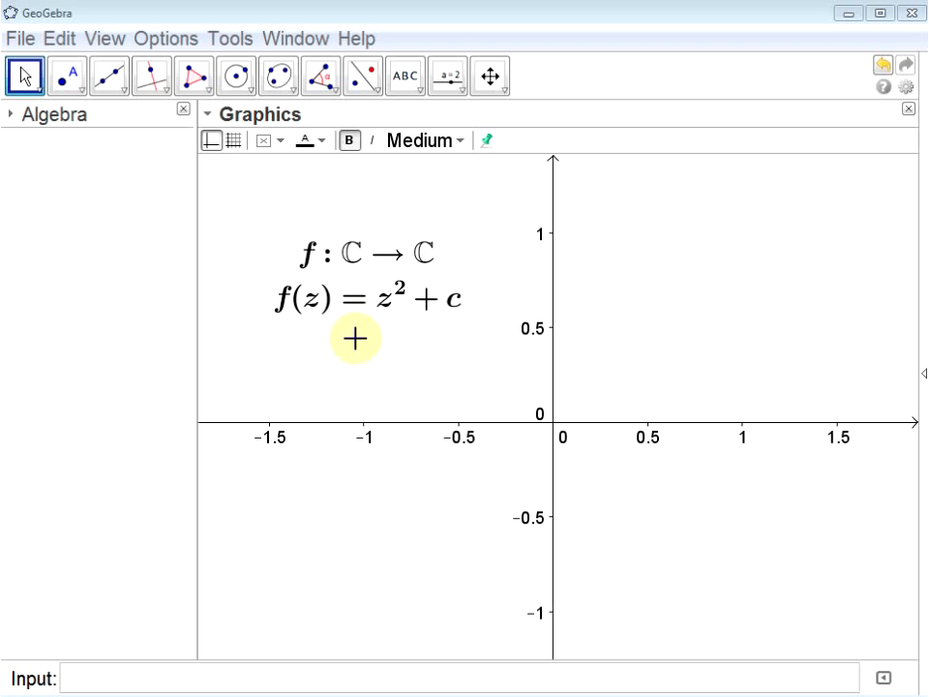
Close the Algebra view and show the Spreadsheet view beside the graphics
{"action": "left_click", "coordinate": [183, 110]}
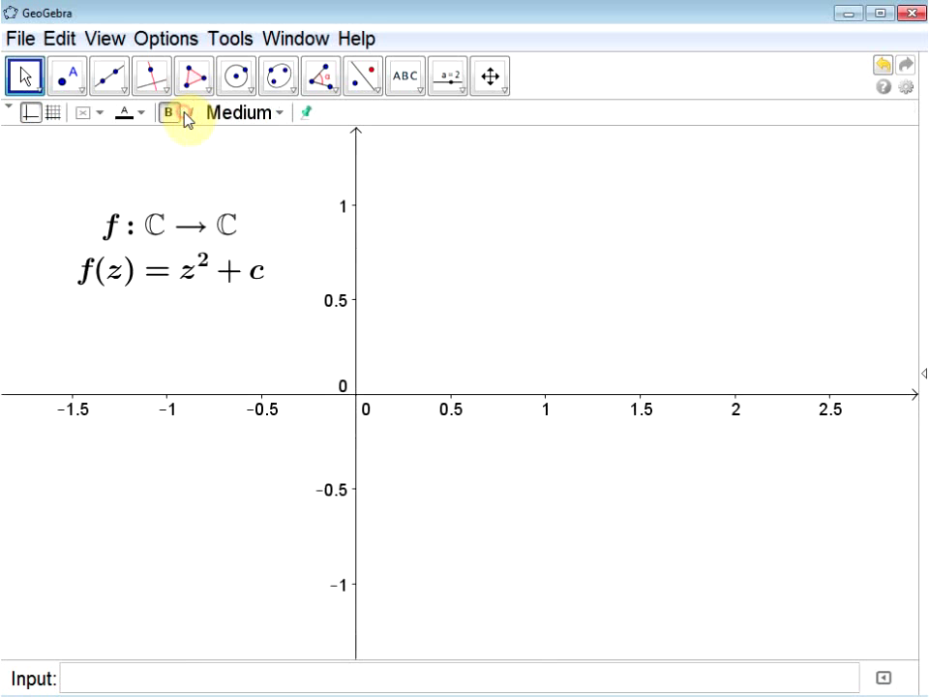
{"action": "left_click", "coordinate": [115, 44]}
{"action": "left_click", "coordinate": [122, 92]}
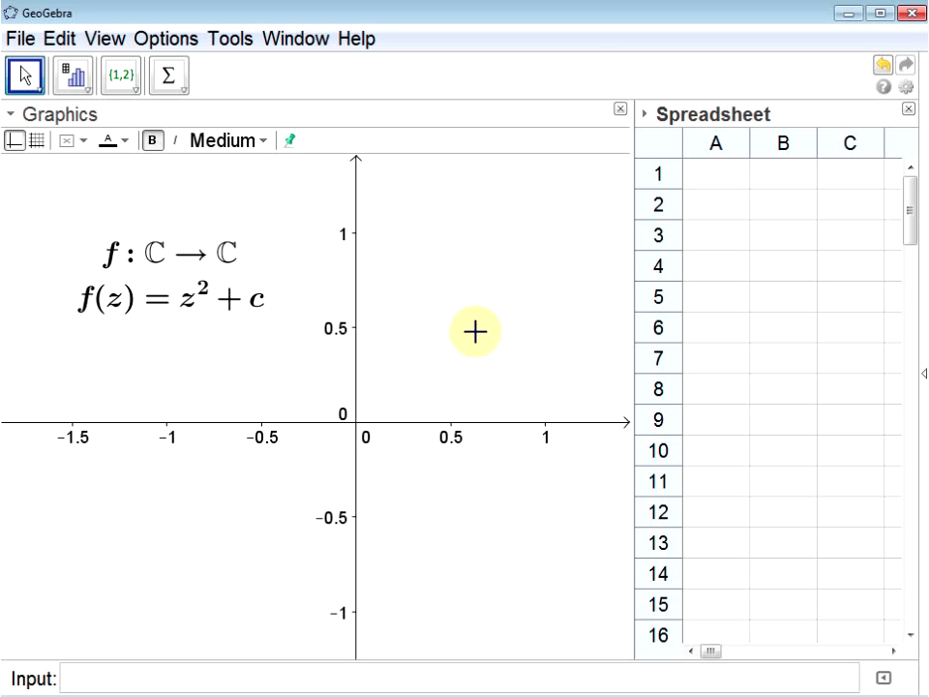
Enter 1 + i in the Input bar to create point z₁ at (1, 1)
{"action": "left_click", "coordinate": [451, 674]}
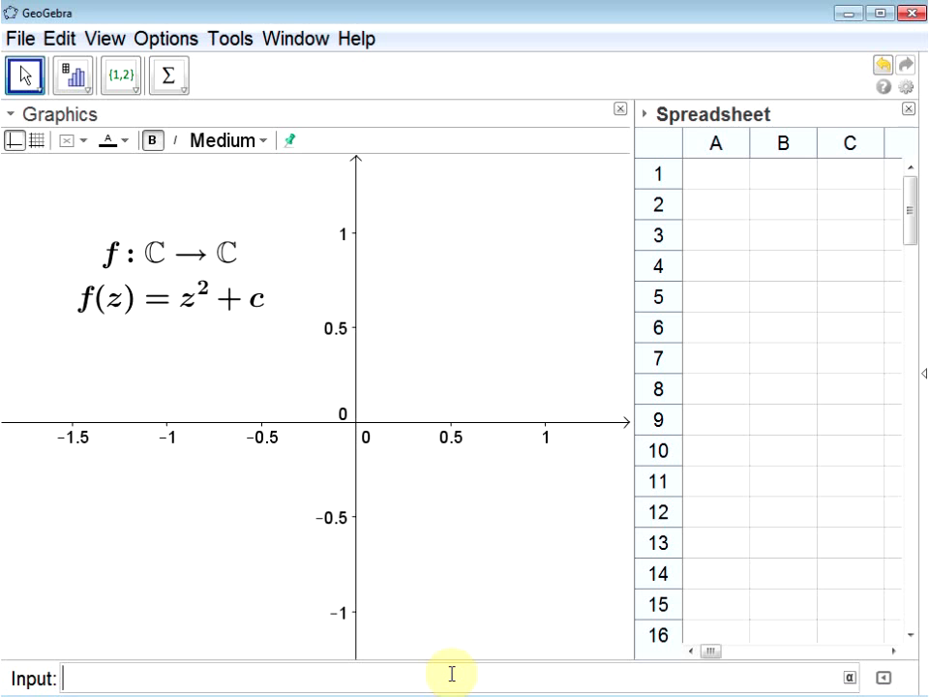
{"action": "type", "text": "1 + i"}
{"action": "key", "text": "Return"}
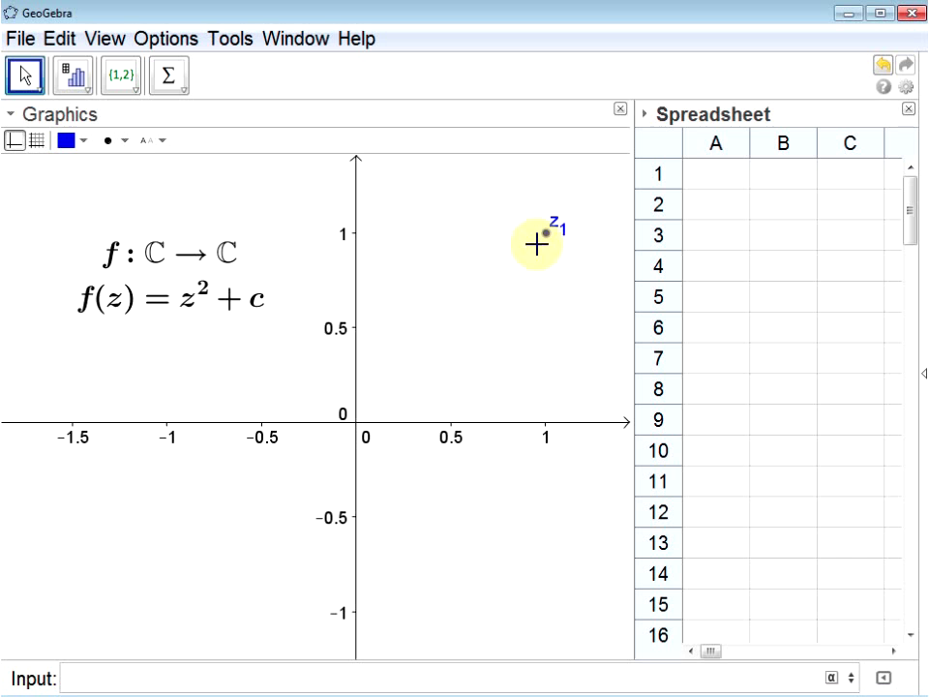
Set spreadsheet cell A1 to =z_1, giving 1 + i
{"action": "left_click", "coordinate": [694, 183]}
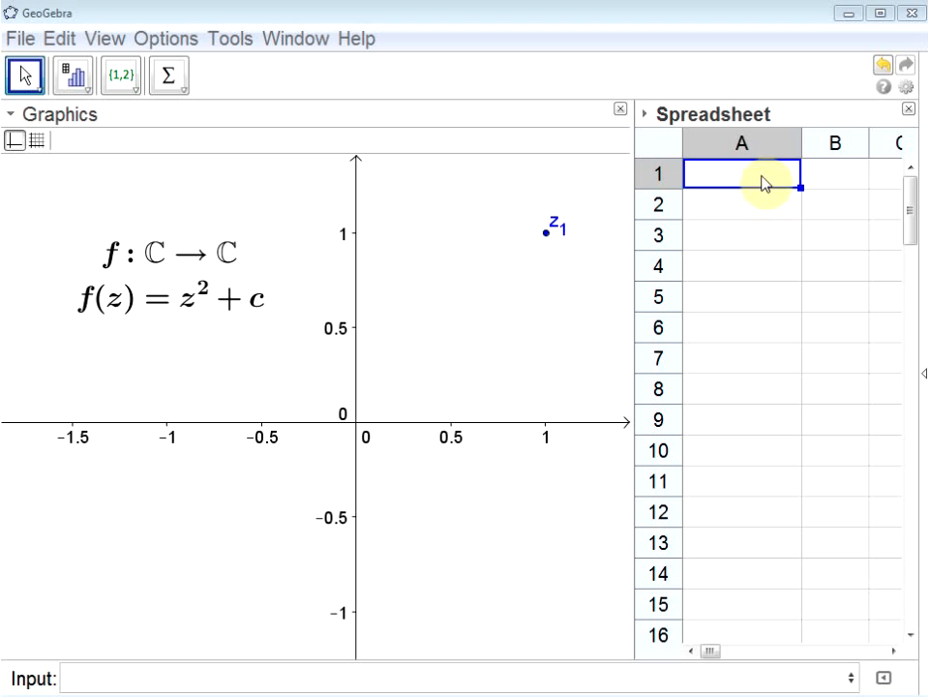
{"action": "double_click", "coordinate": [764, 183]}
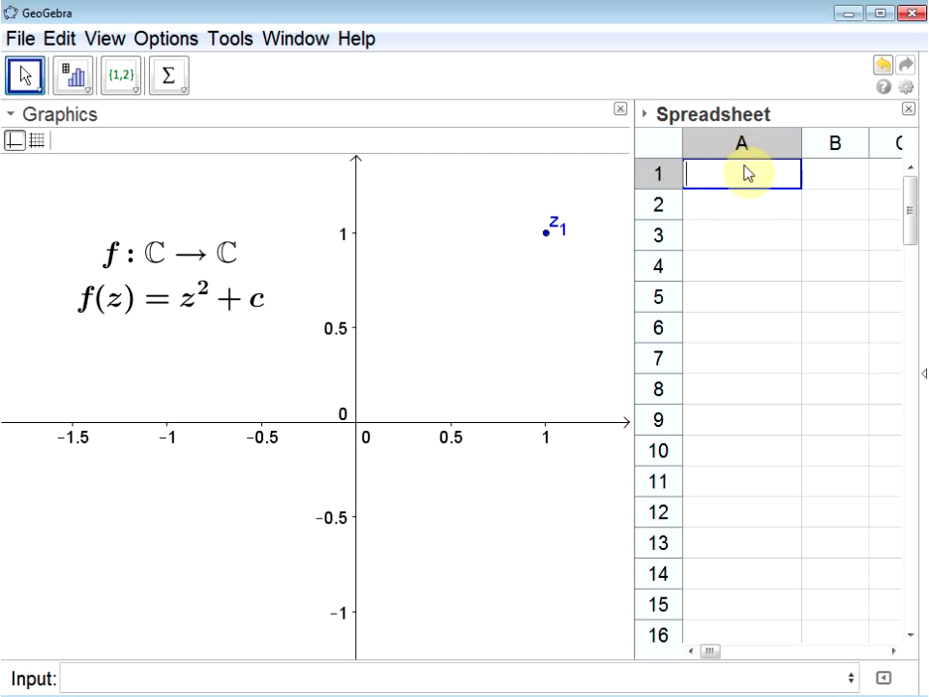
{"action": "type", "text": "= z_1"}
{"action": "key", "text": "Return"}
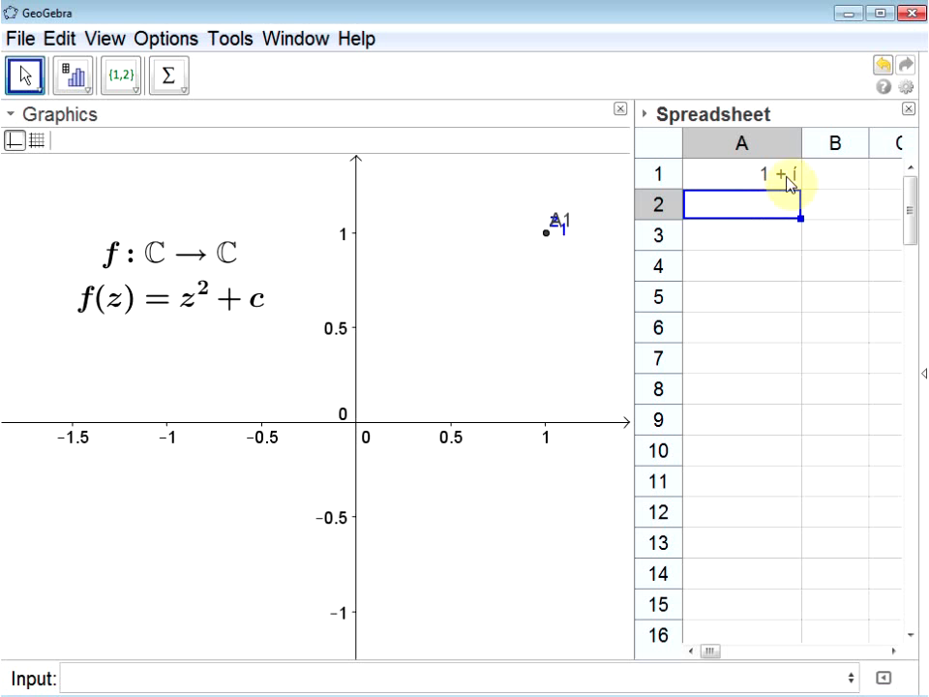
Set cell A2 to =A1^2 + A1, giving 1 + 3i
{"action": "double_click", "coordinate": [780, 211]}
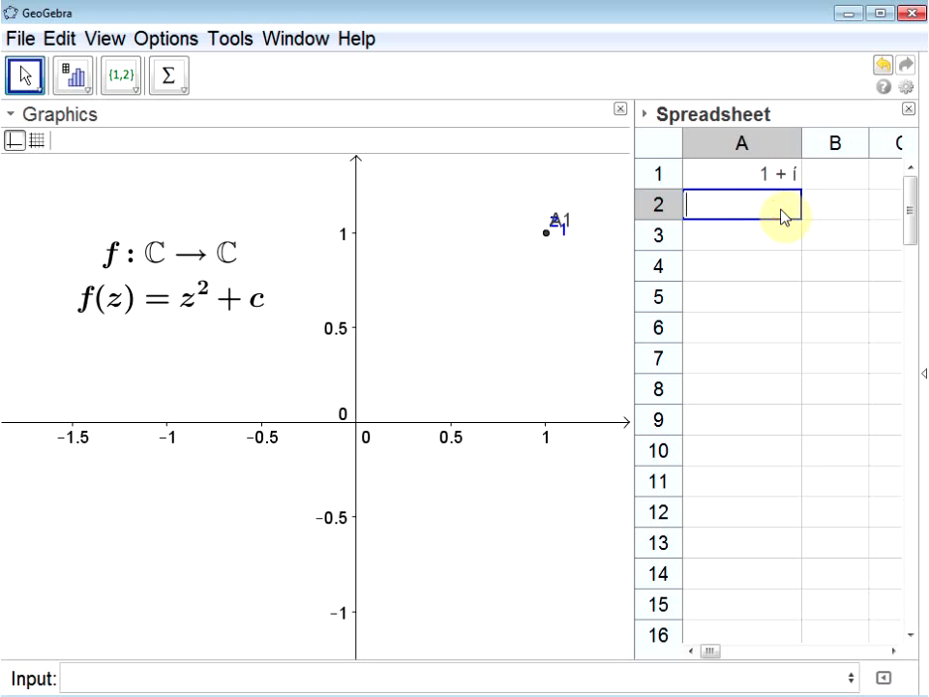
{"action": "type", "text": "="}
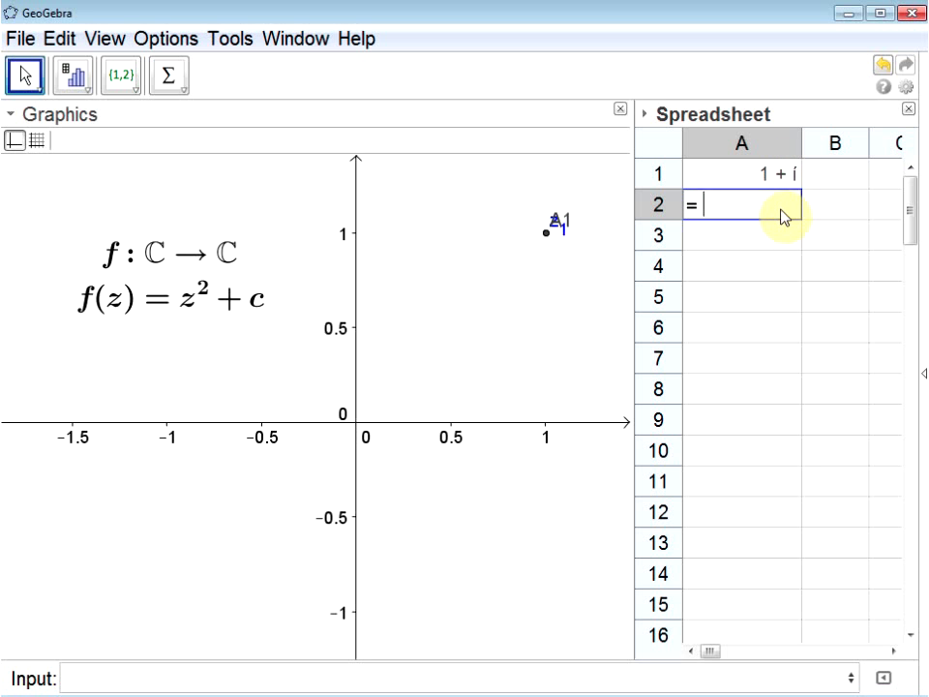
{"action": "type", "text": " A1^2 + A1"}
{"action": "key", "text": "Return"}
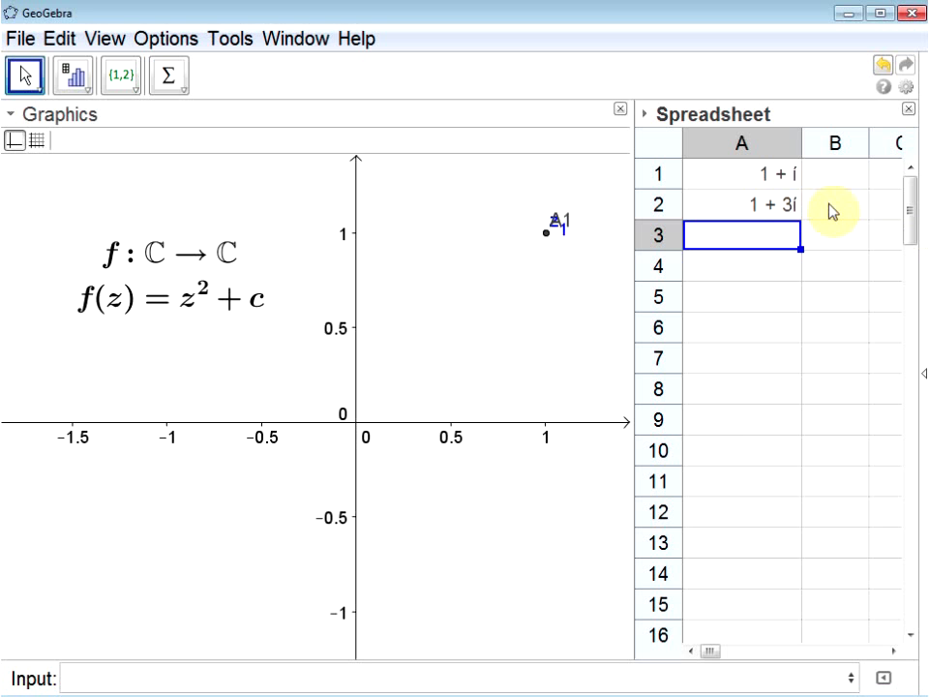
{"action": "left_click", "coordinate": [715, 211]}
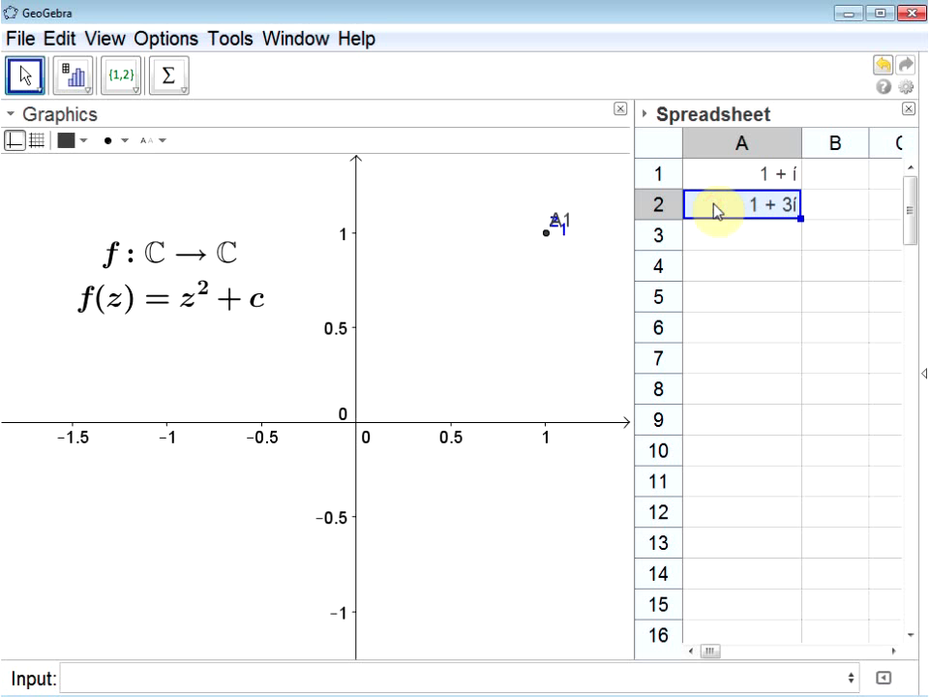
Copy cell A2's iteration formula
{"action": "right_click", "coordinate": [713, 205]}
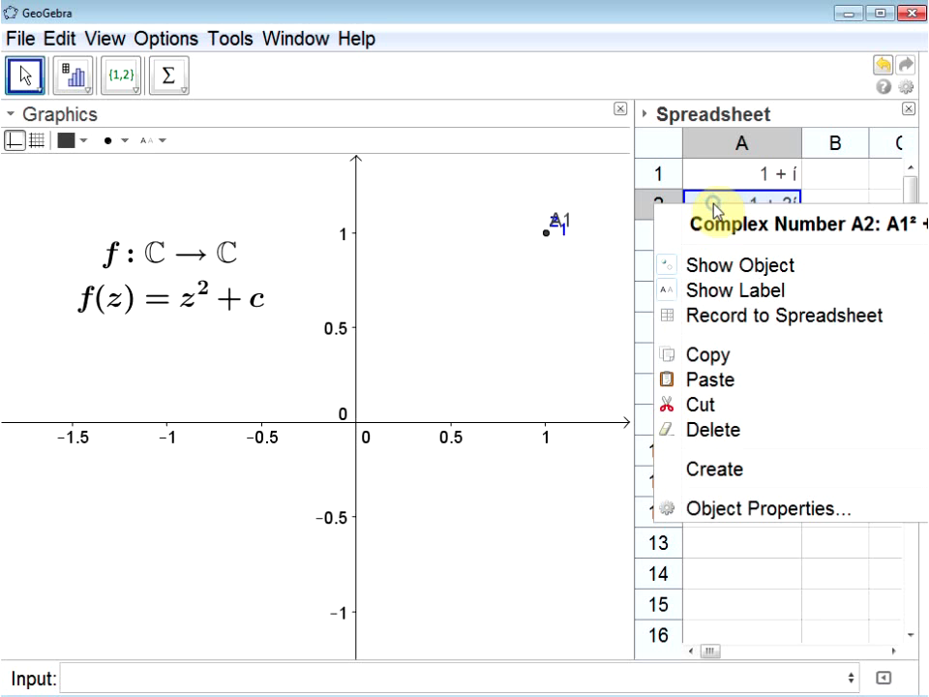
{"action": "left_click", "coordinate": [774, 357]}
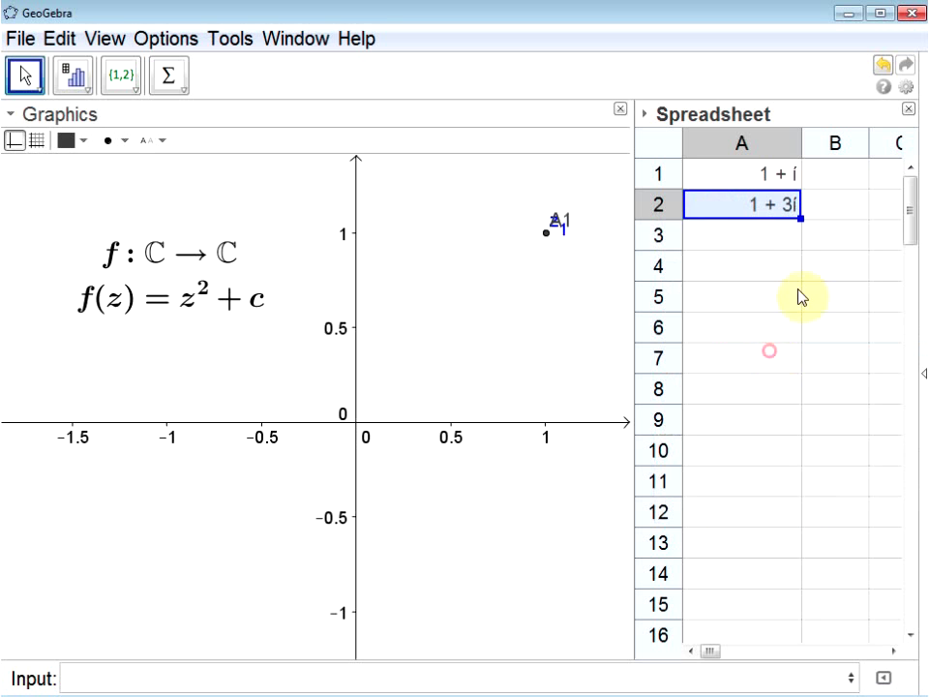
{"action": "left_click", "coordinate": [771, 239]}
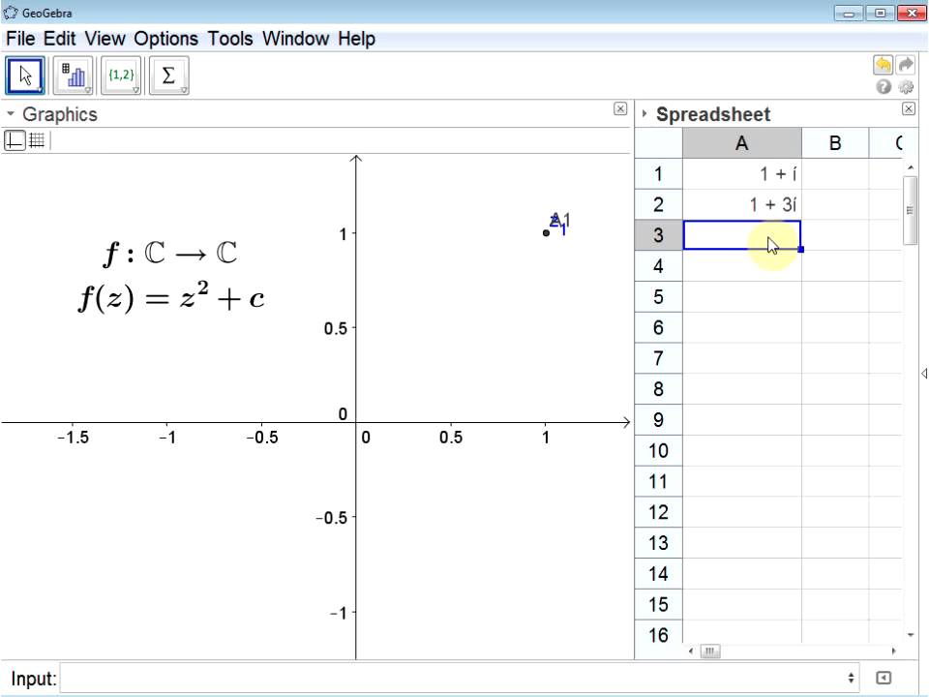
Inspect A2's formula =A1^2 + A1 and keep it unchanged
{"action": "left_click", "coordinate": [731, 203]}
{"action": "double_click", "coordinate": [764, 207]}
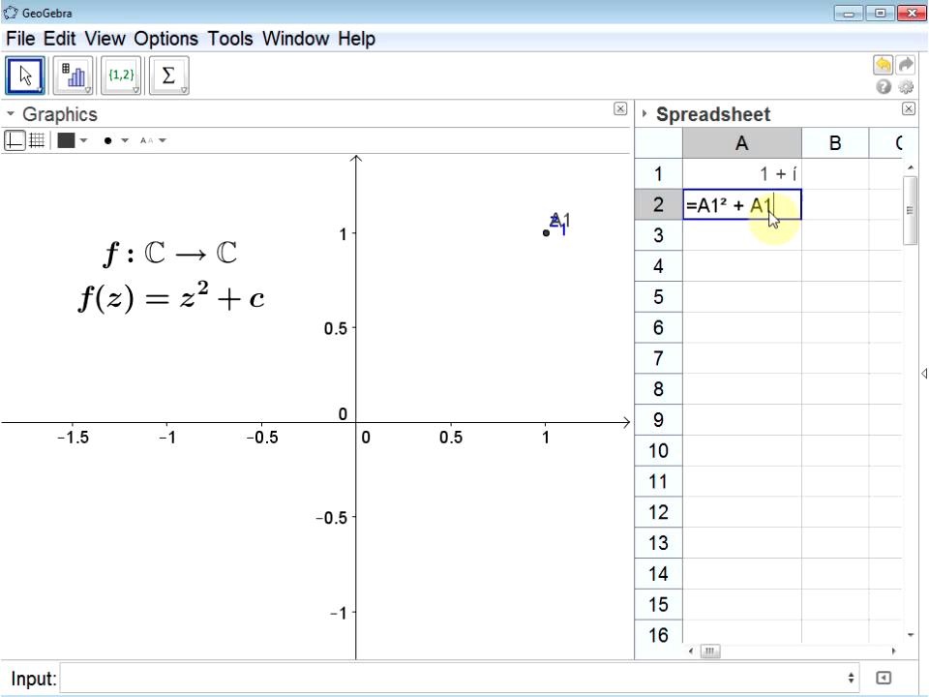
{"action": "double_click", "coordinate": [703, 207]}
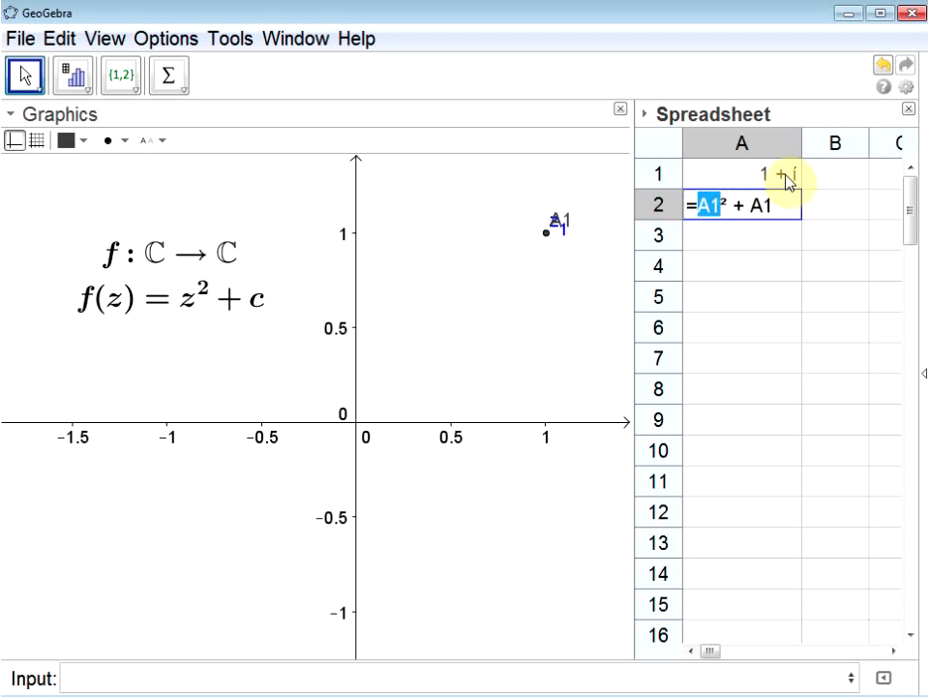
{"action": "left_click", "coordinate": [769, 208]}
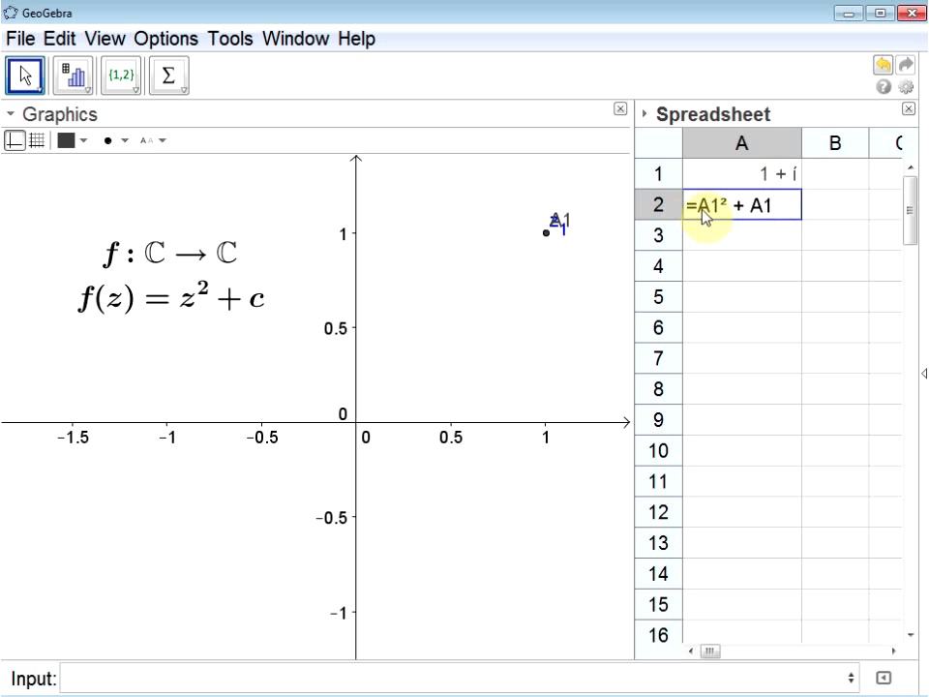
{"action": "left_click_drag", "start_coordinate": [700, 211], "coordinate": [771, 214]}
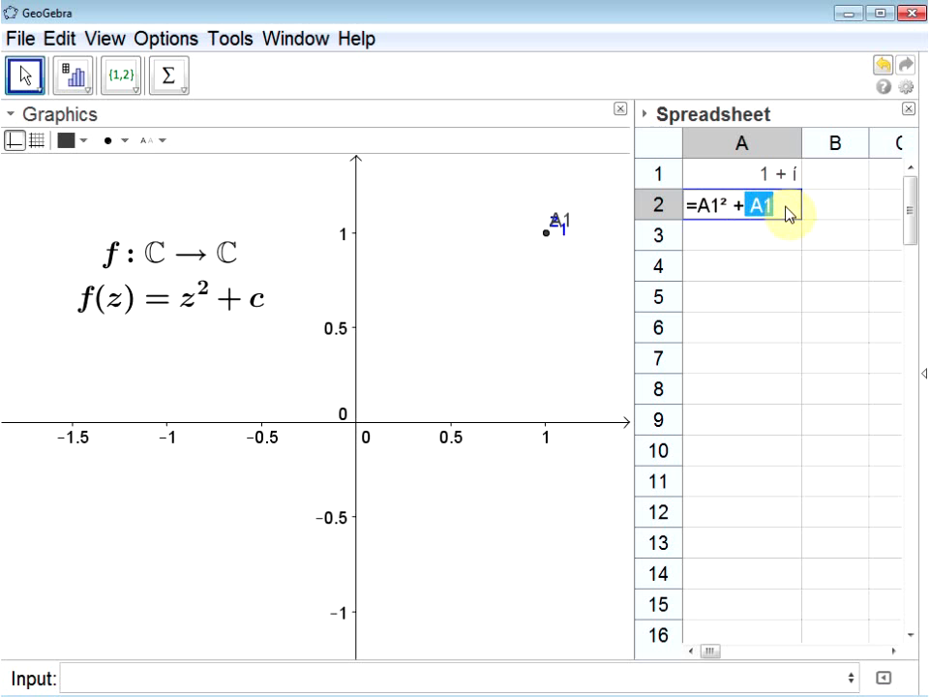
{"action": "left_click", "coordinate": [789, 215]}
{"action": "key", "text": "Return"}
Paste the formula into A3 and check it reads =A2² + A2
{"action": "left_click", "coordinate": [777, 244]}
{"action": "right_click", "coordinate": [779, 244]}
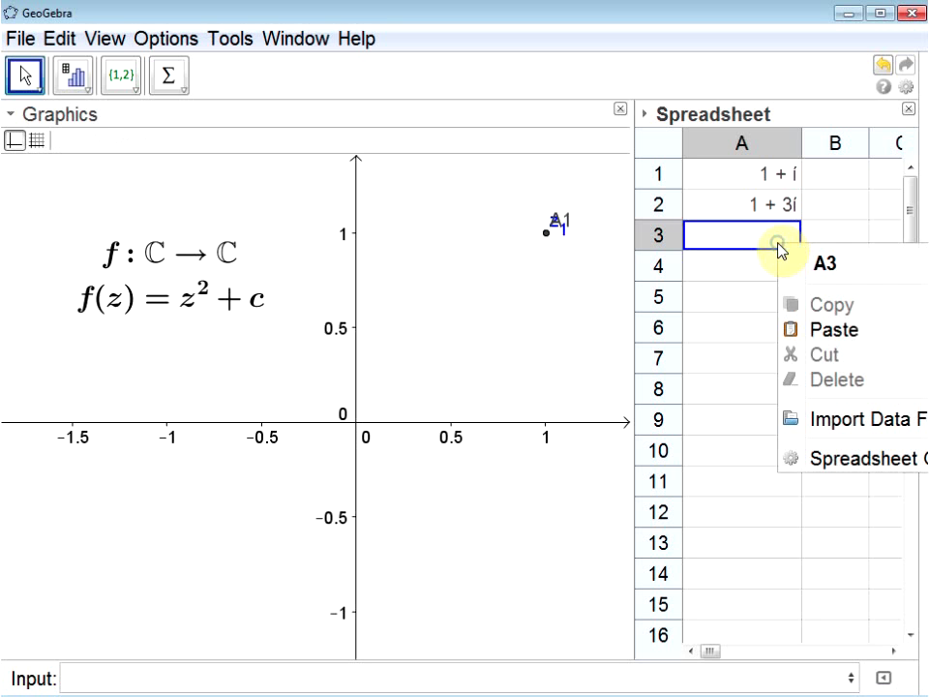
{"action": "left_click", "coordinate": [821, 332]}
{"action": "left_click", "coordinate": [749, 334]}
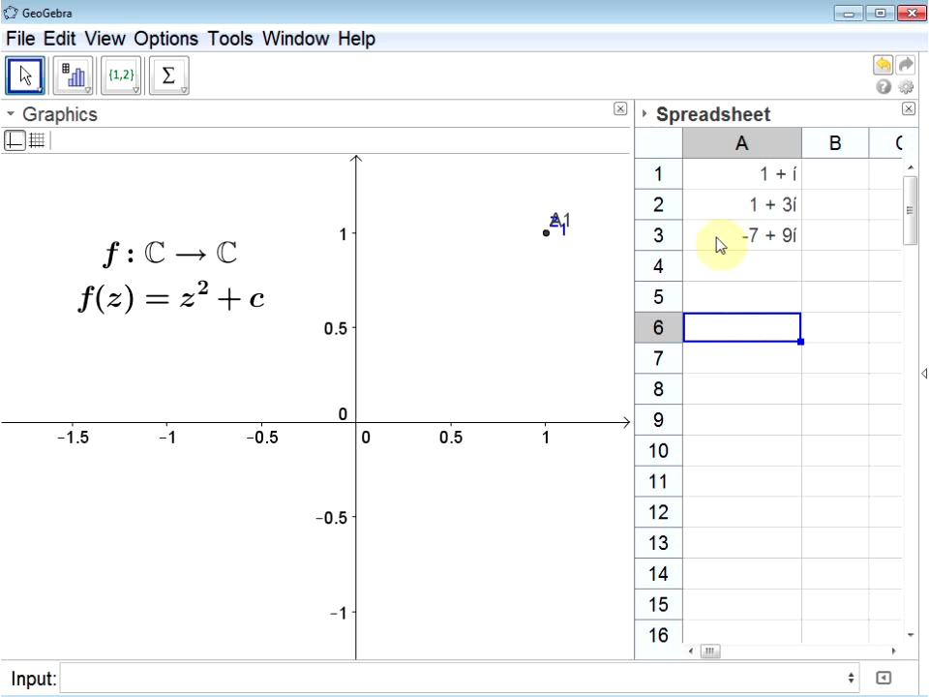
{"action": "double_click", "coordinate": [724, 238]}
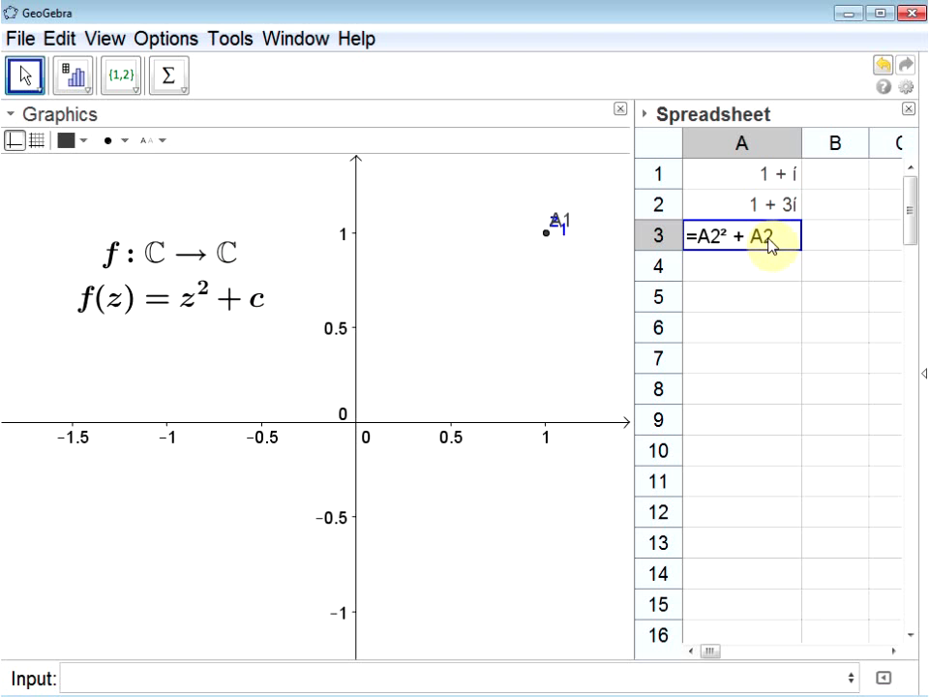
Review A3's formula, which evaluates to −7 + 9i
{"action": "double_click", "coordinate": [769, 242]}
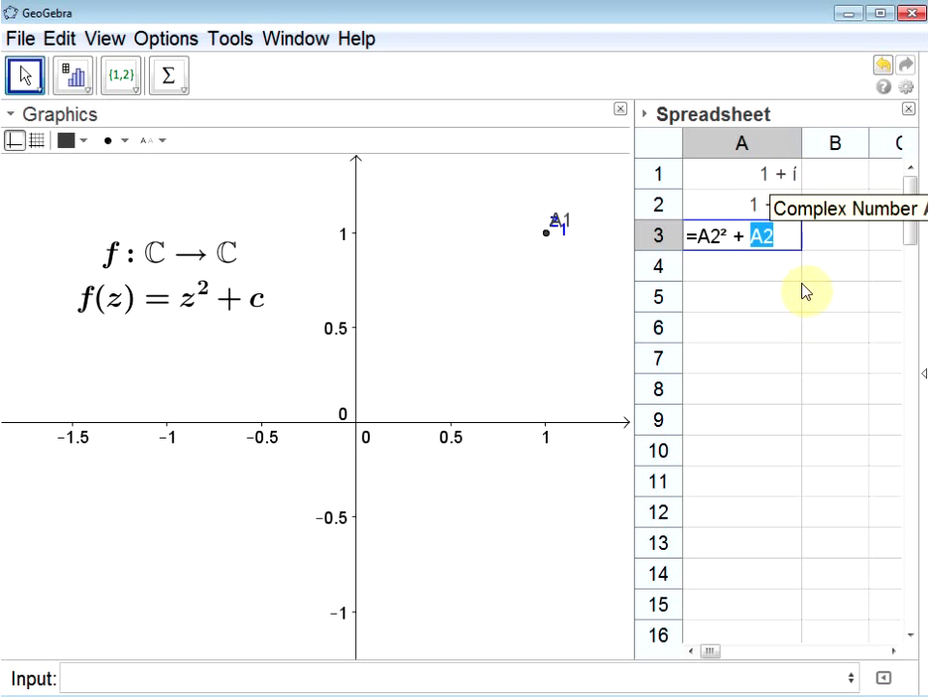
{"action": "key", "text": "Return"}
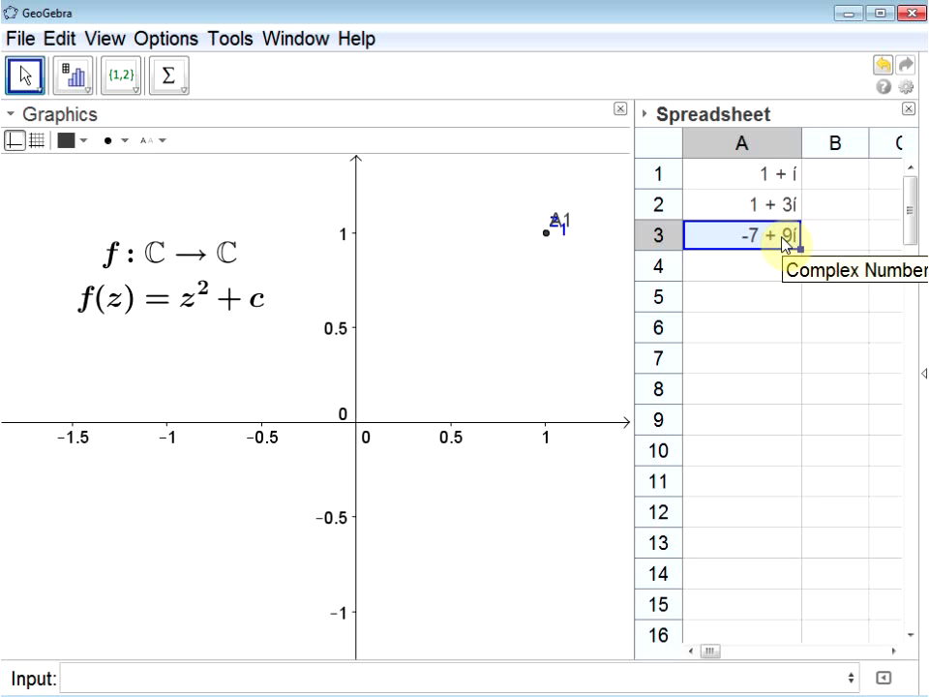
{"action": "double_click", "coordinate": [764, 235]}
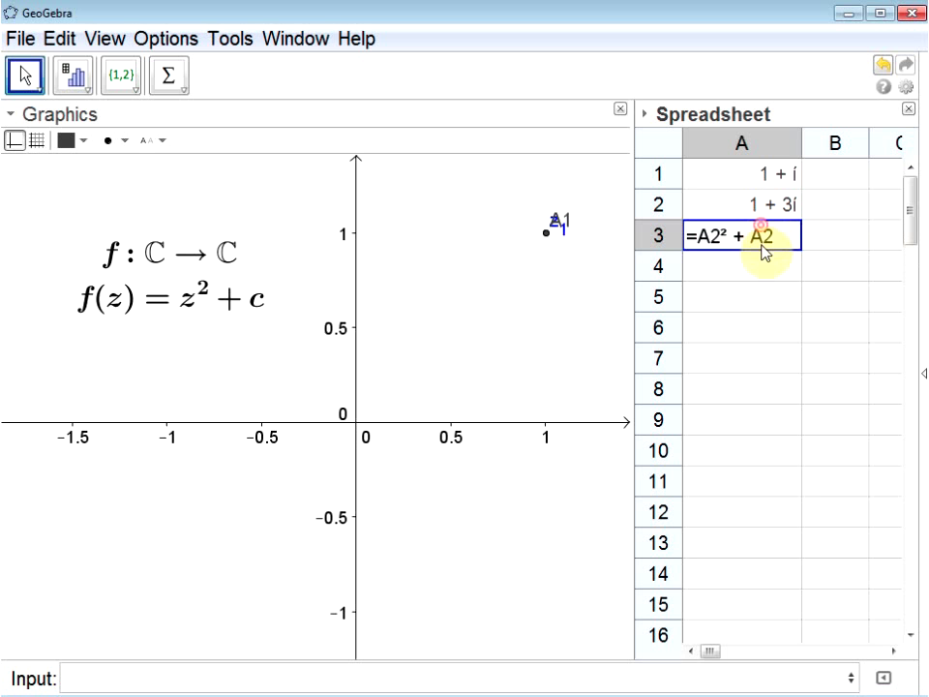
{"action": "left_click_drag", "start_coordinate": [775, 236], "coordinate": [764, 239]}
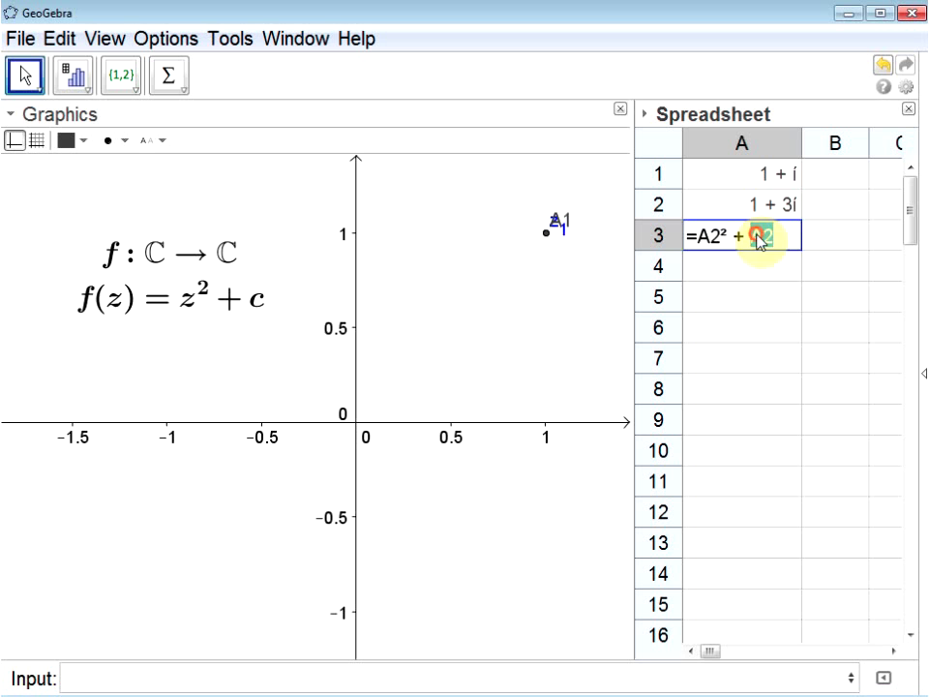
{"action": "left_click", "coordinate": [784, 208]}
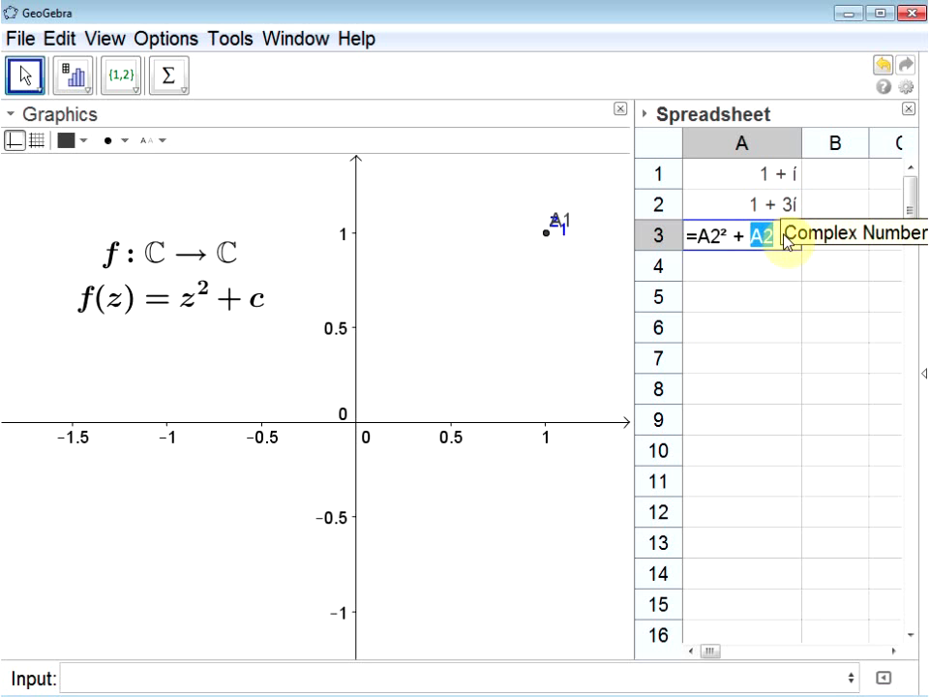
Change A2's formula to =A1² + A$1, fixing the constant at A1
{"action": "key", "text": "Return"}
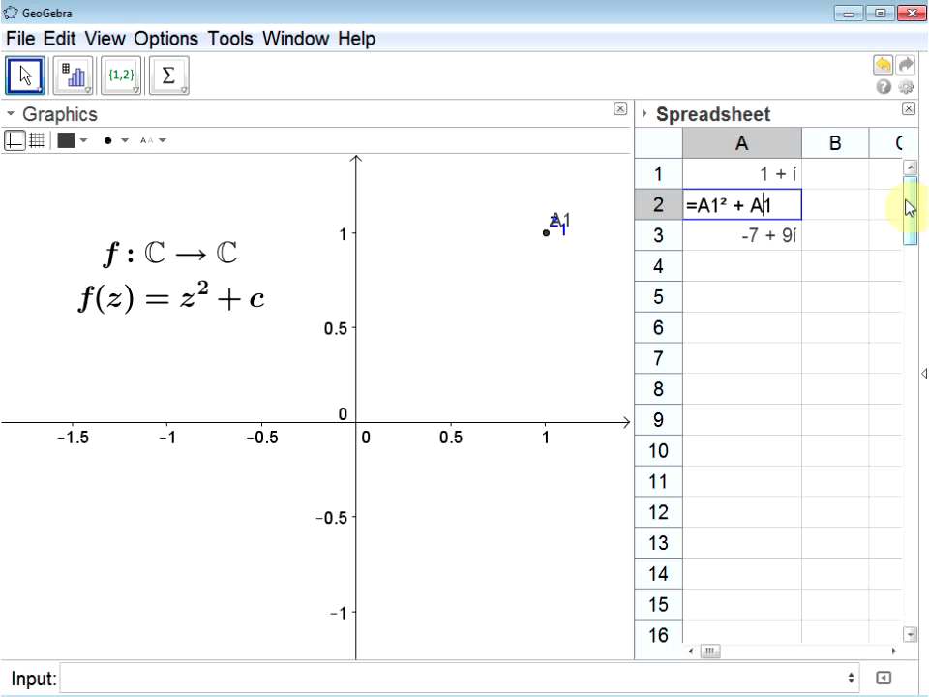
{"action": "type", "text": "$"}
{"action": "key", "text": "Return"}
{"action": "left_click", "coordinate": [749, 213]}
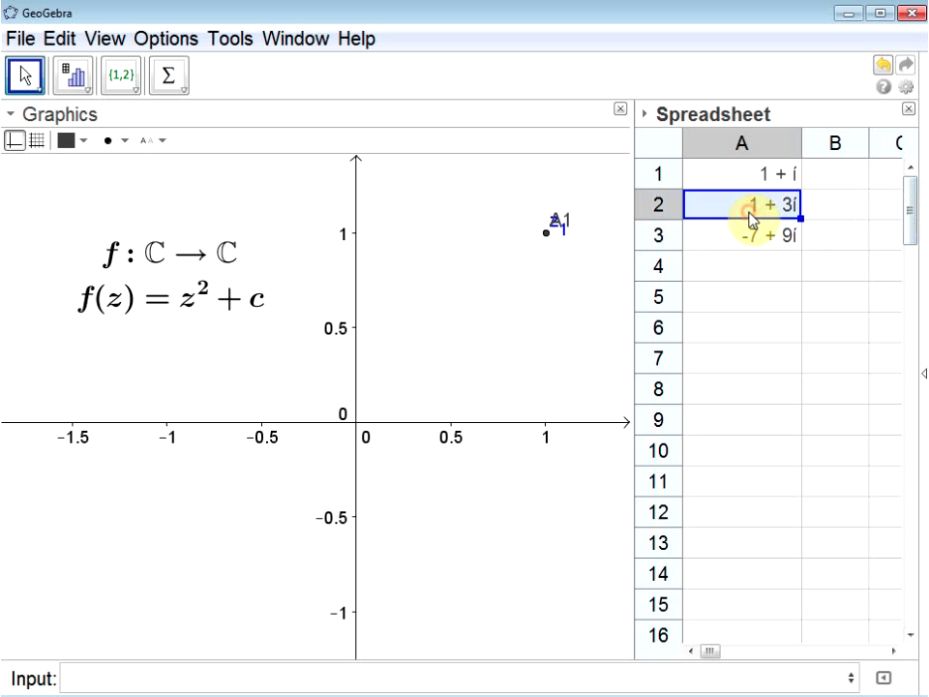
{"action": "left_click", "coordinate": [761, 236]}
Delete A3's old value and paste A2's formula into A3
{"action": "right_click", "coordinate": [760, 238]}
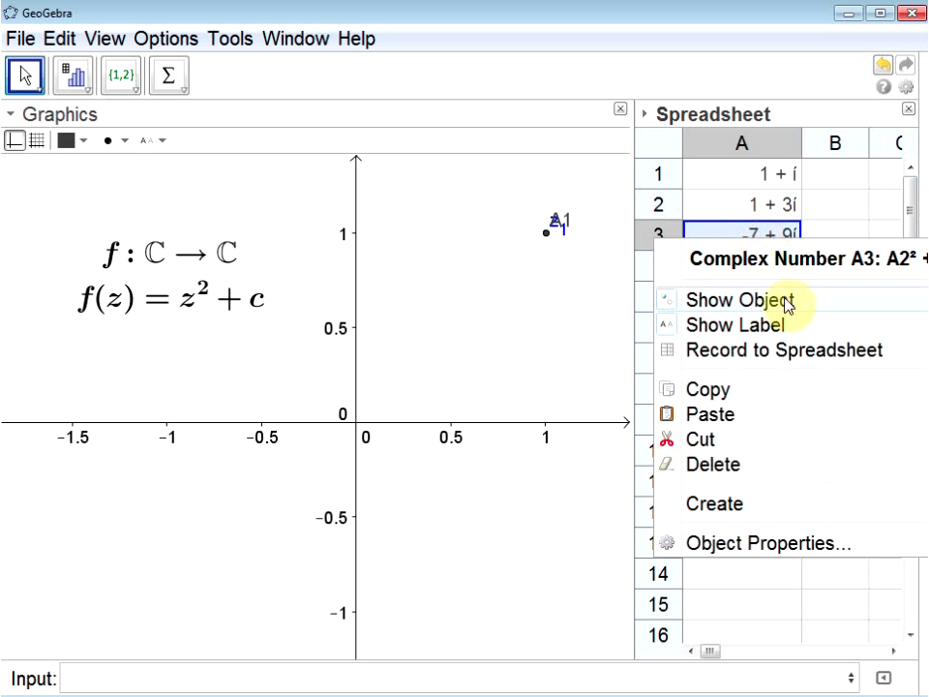
{"action": "left_click", "coordinate": [779, 472]}
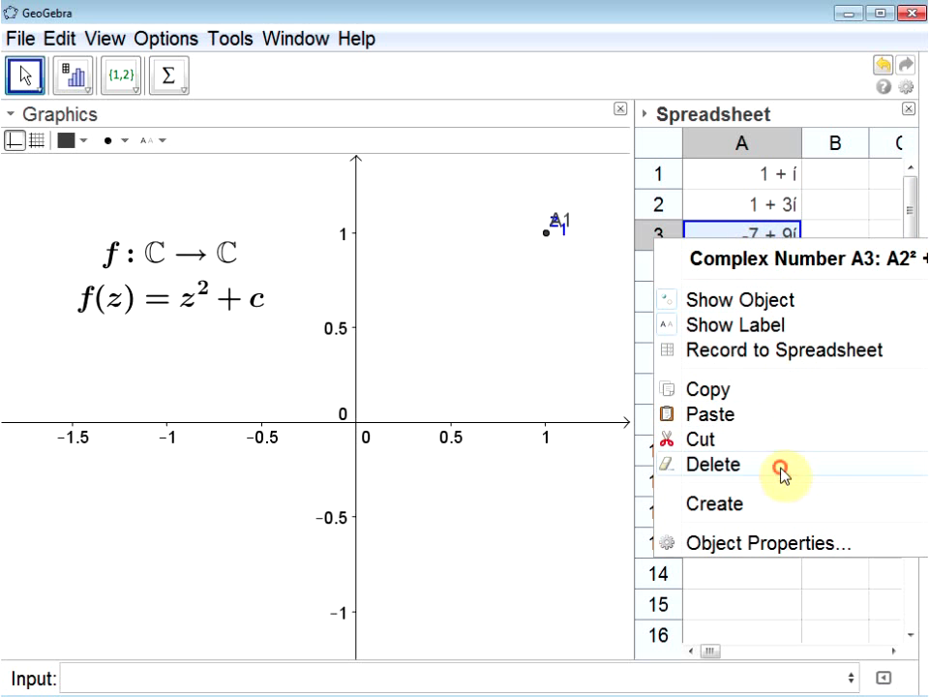
{"action": "left_click", "coordinate": [754, 208]}
{"action": "left_click", "coordinate": [726, 208]}
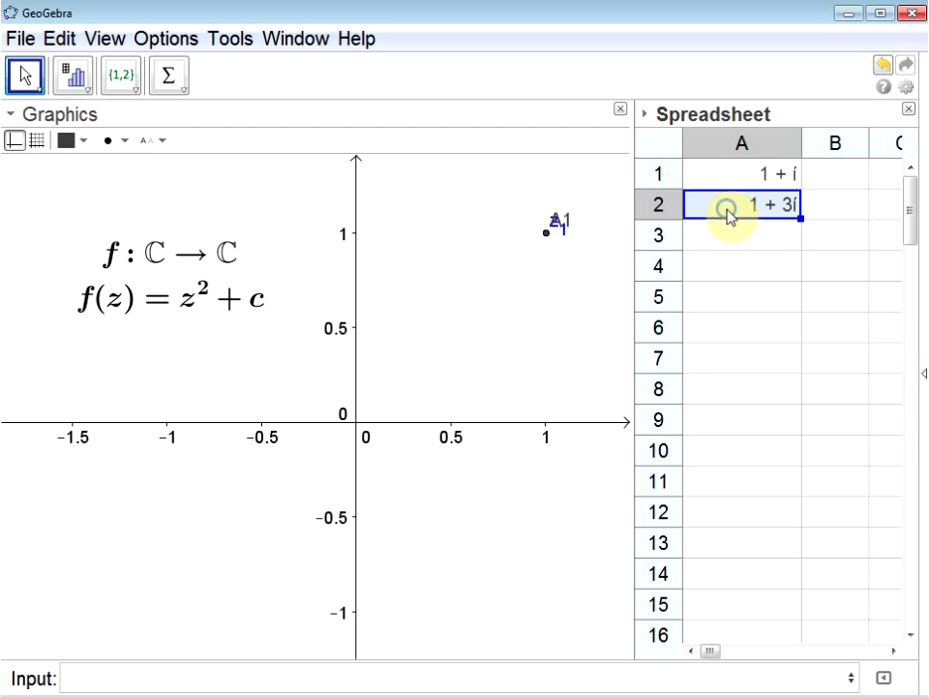
{"action": "right_click", "coordinate": [727, 211]}
{"action": "left_click", "coordinate": [761, 361]}
{"action": "left_click", "coordinate": [744, 227]}
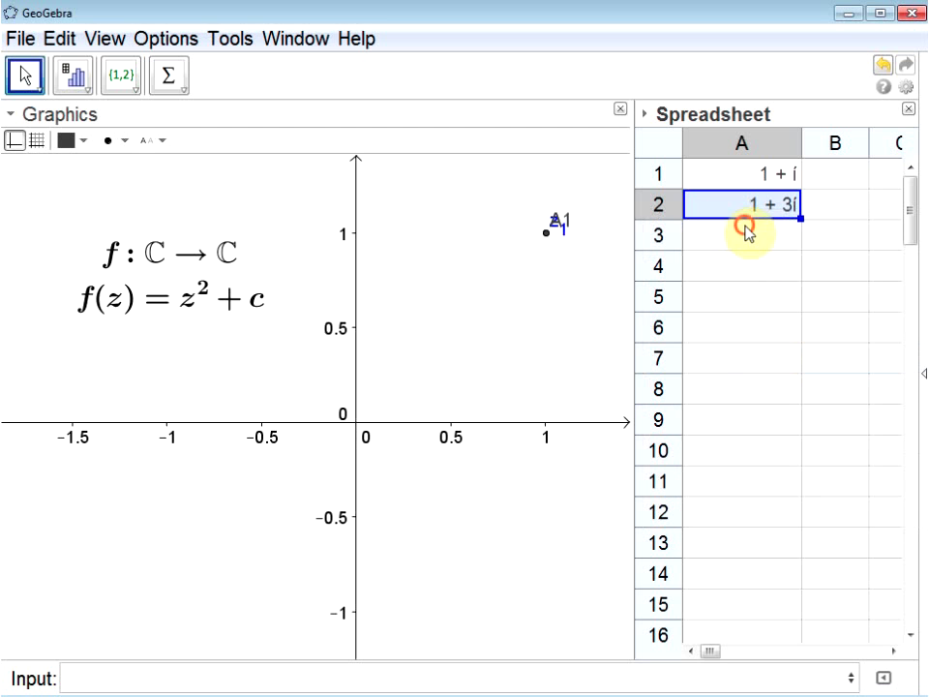
{"action": "right_click", "coordinate": [745, 228]}
{"action": "left_click", "coordinate": [790, 320]}
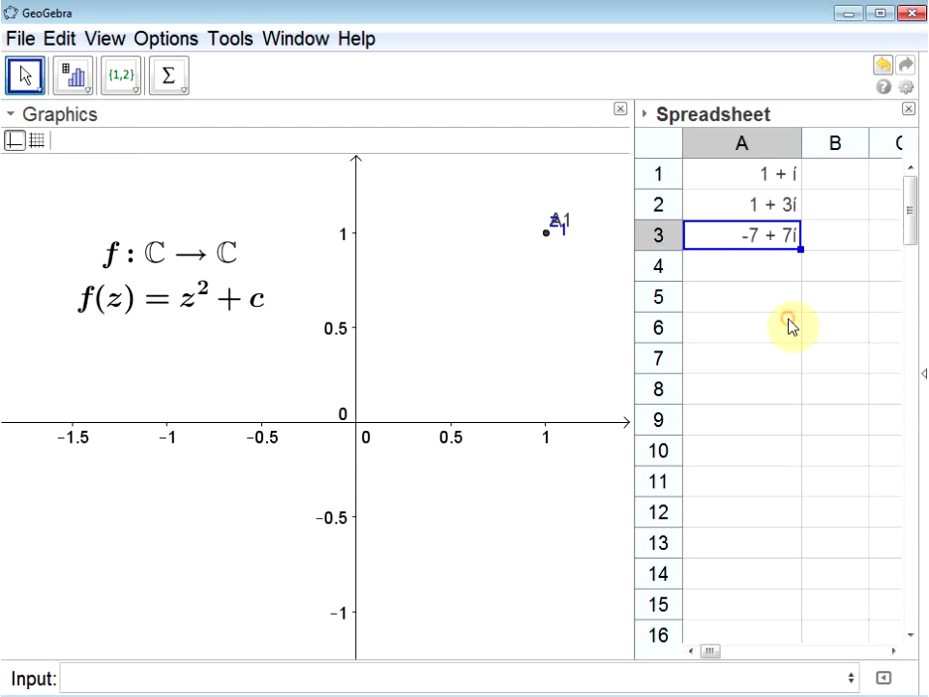
Check A3 reads =A2² + A$1, giving −7 + 7i
{"action": "double_click", "coordinate": [785, 244]}
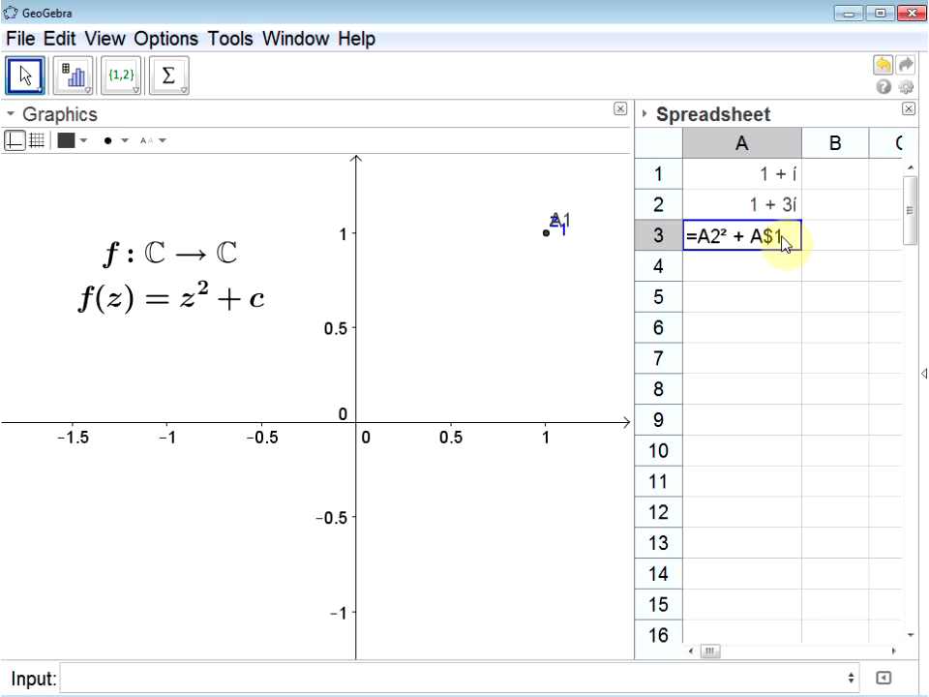
{"action": "double_click", "coordinate": [771, 247]}
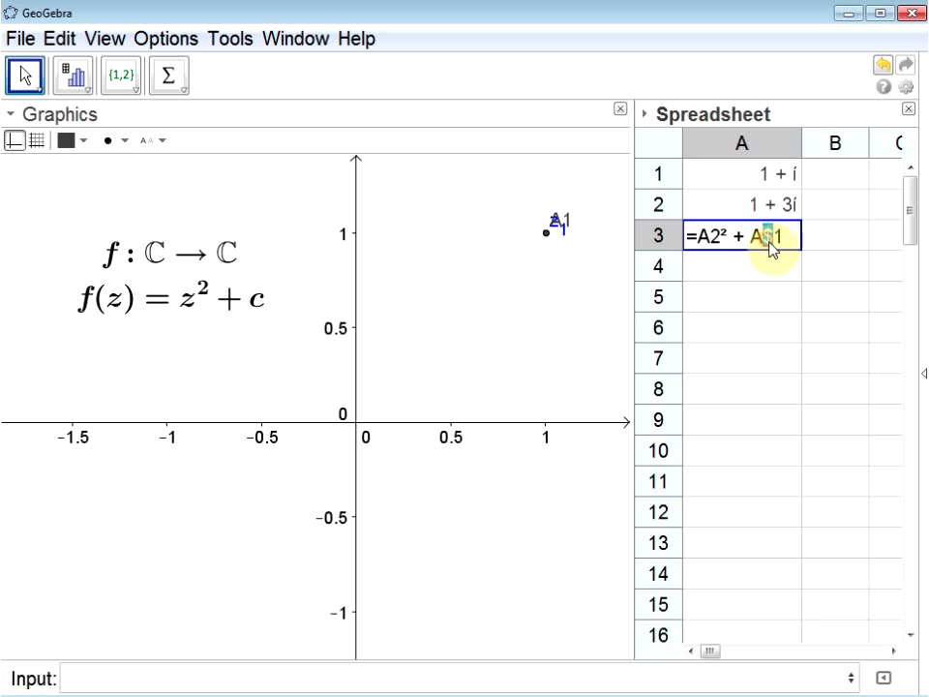
{"action": "left_click_drag", "start_coordinate": [770, 247], "coordinate": [782, 249]}
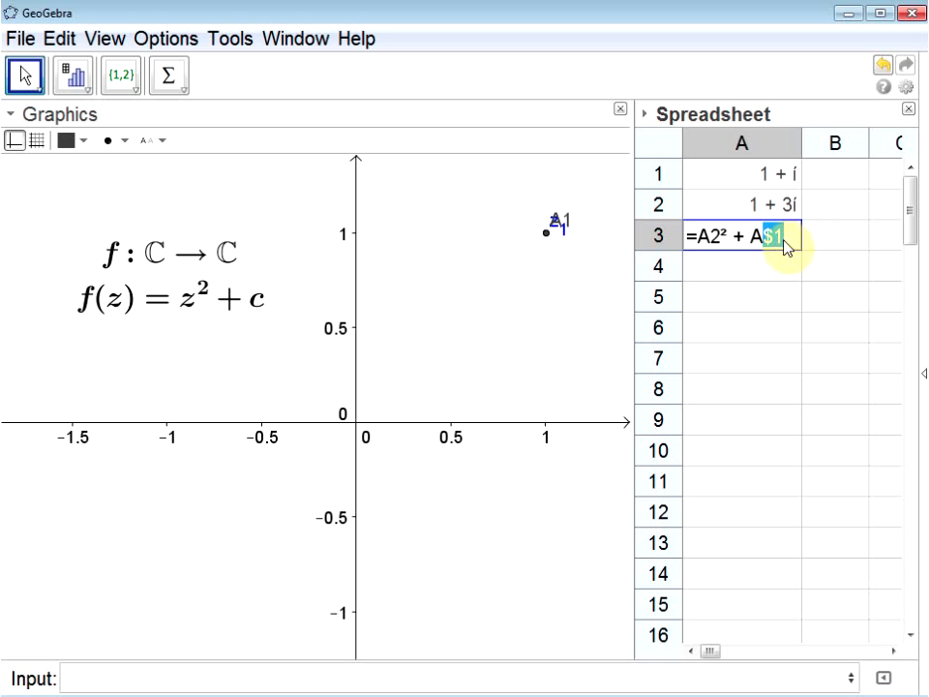
{"action": "left_click", "coordinate": [786, 248]}
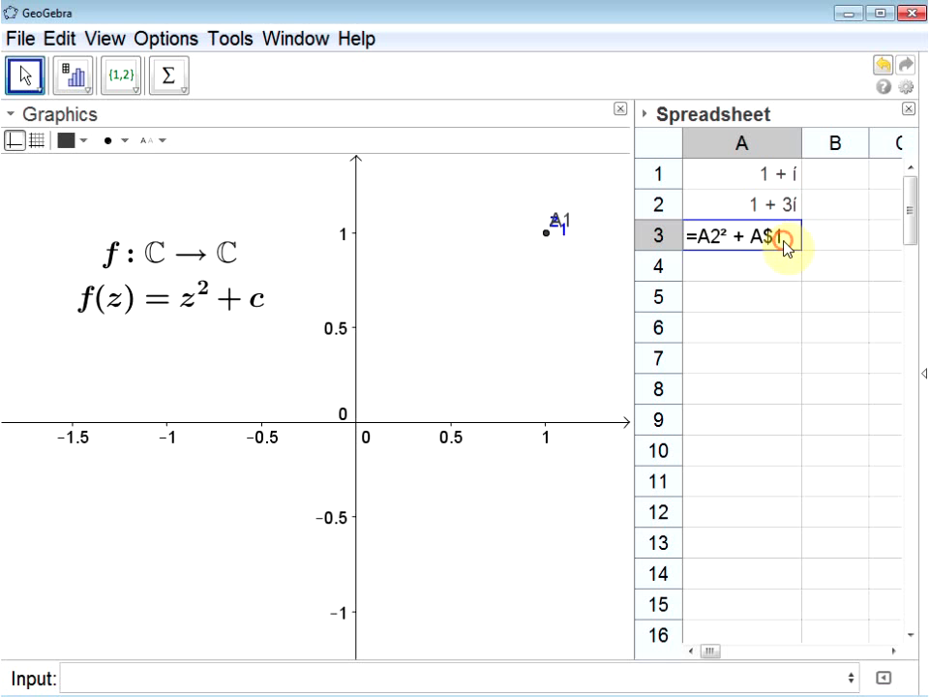
{"action": "key", "text": "Return"}
Copy A3's iteration formula for filling further down column A
{"action": "left_click", "coordinate": [771, 241]}
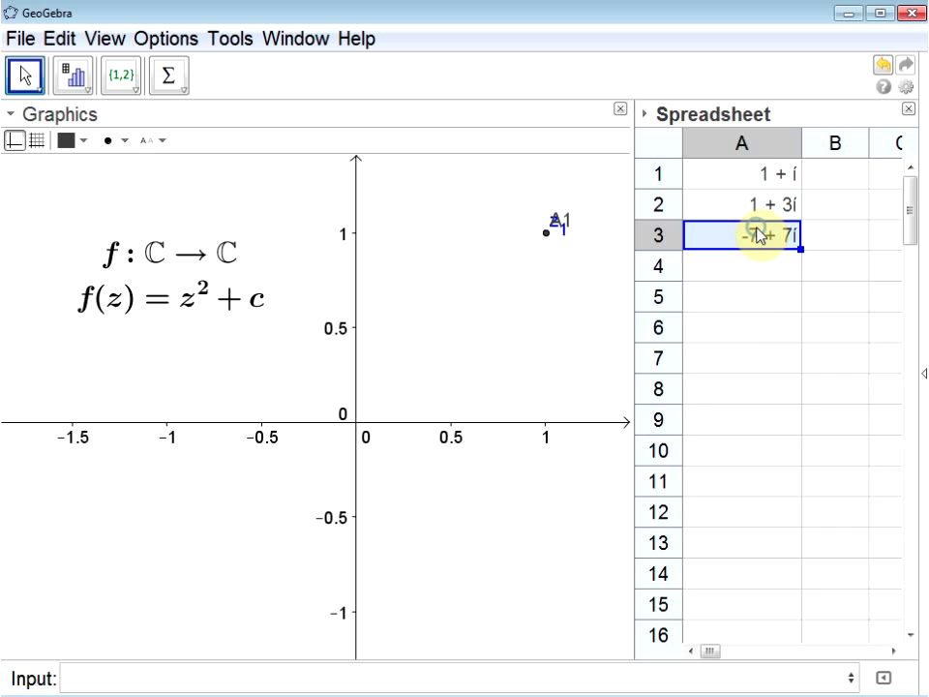
{"action": "right_click", "coordinate": [767, 234]}
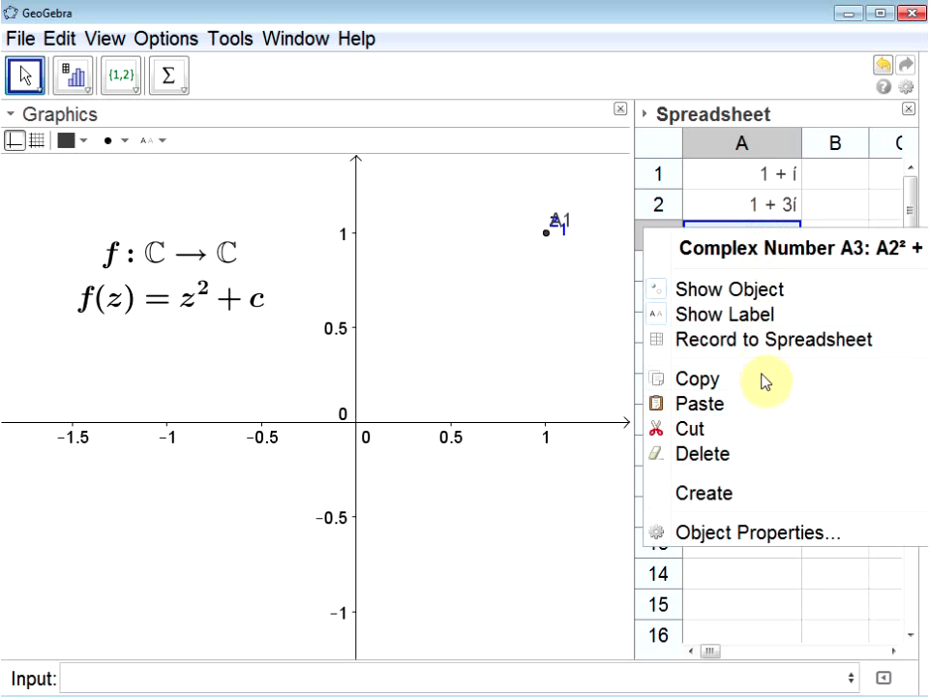
{"action": "left_click", "coordinate": [764, 378]}
{"action": "right_click", "coordinate": [753, 276]}
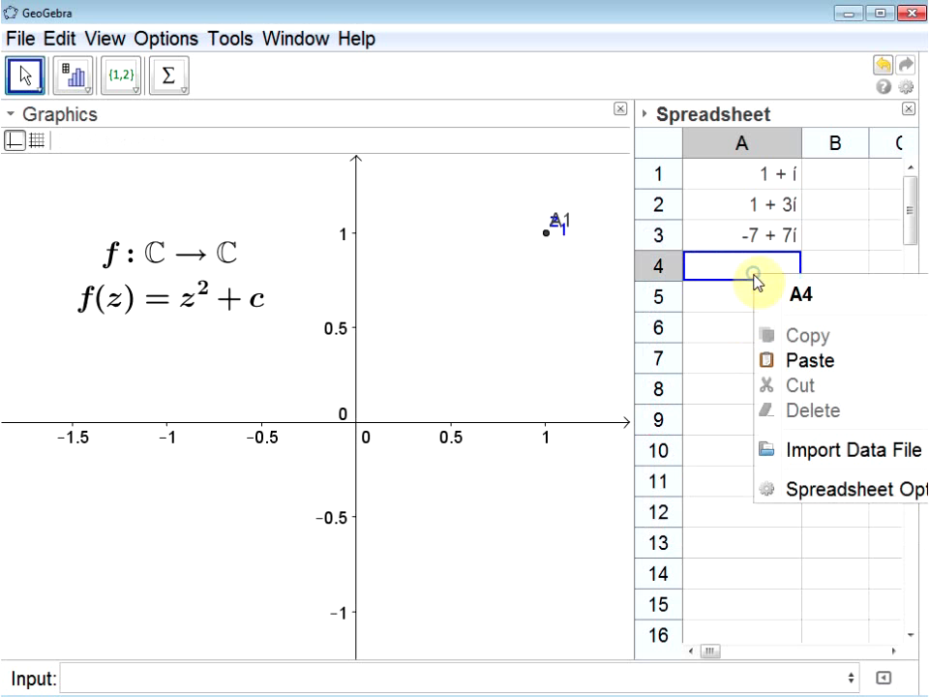
Paste the iteration formula into A4 and A5:A25; values turn undefined from row 12
{"action": "left_click", "coordinate": [789, 363]}
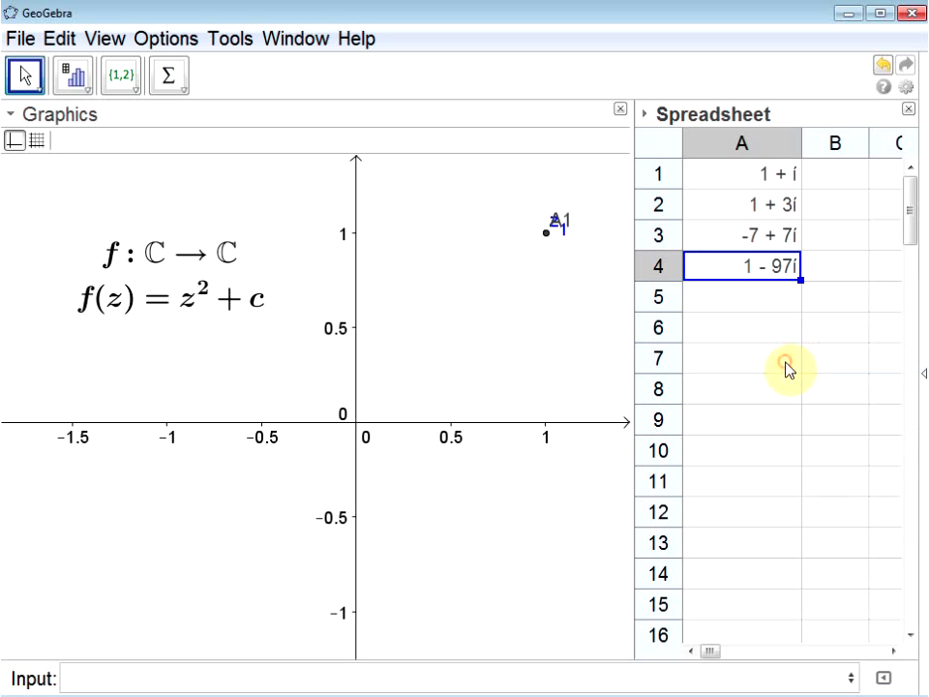
{"action": "left_click", "coordinate": [767, 296]}
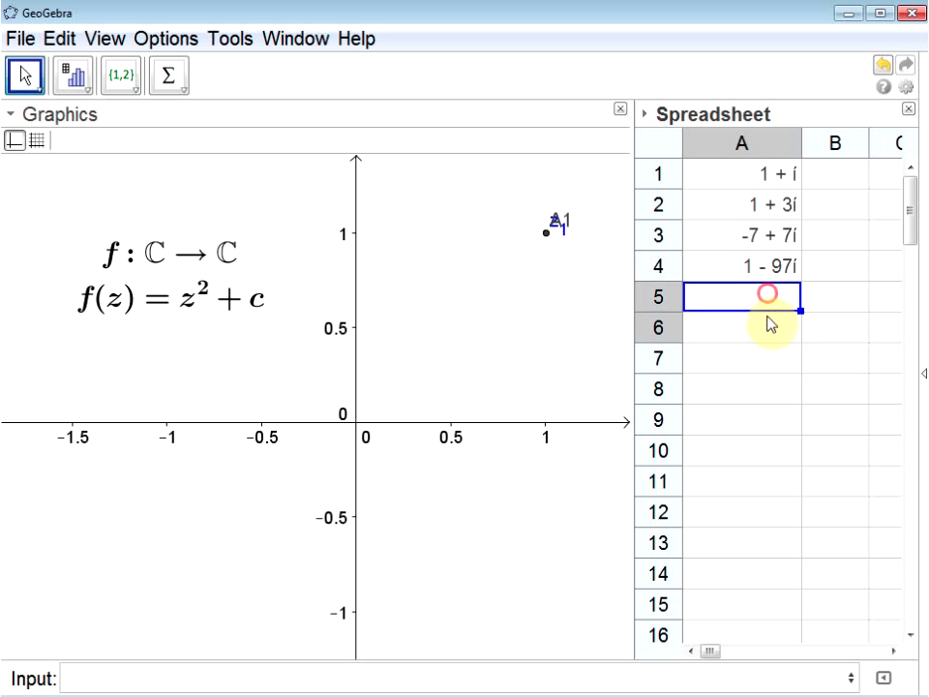
{"action": "left_click_drag", "start_coordinate": [770, 324], "coordinate": [732, 635]}
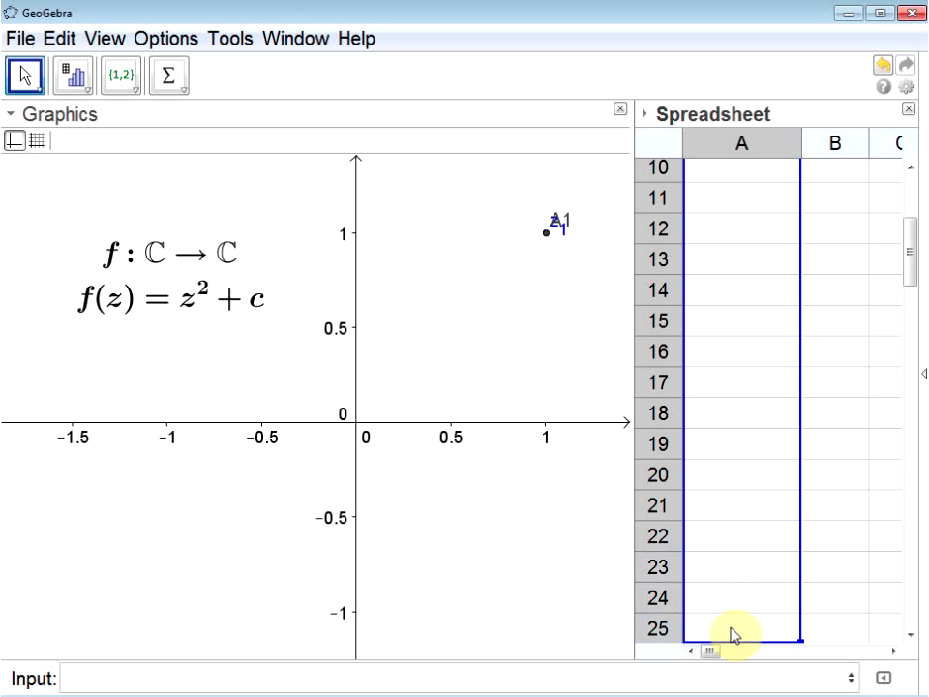
{"action": "right_click", "coordinate": [731, 634]}
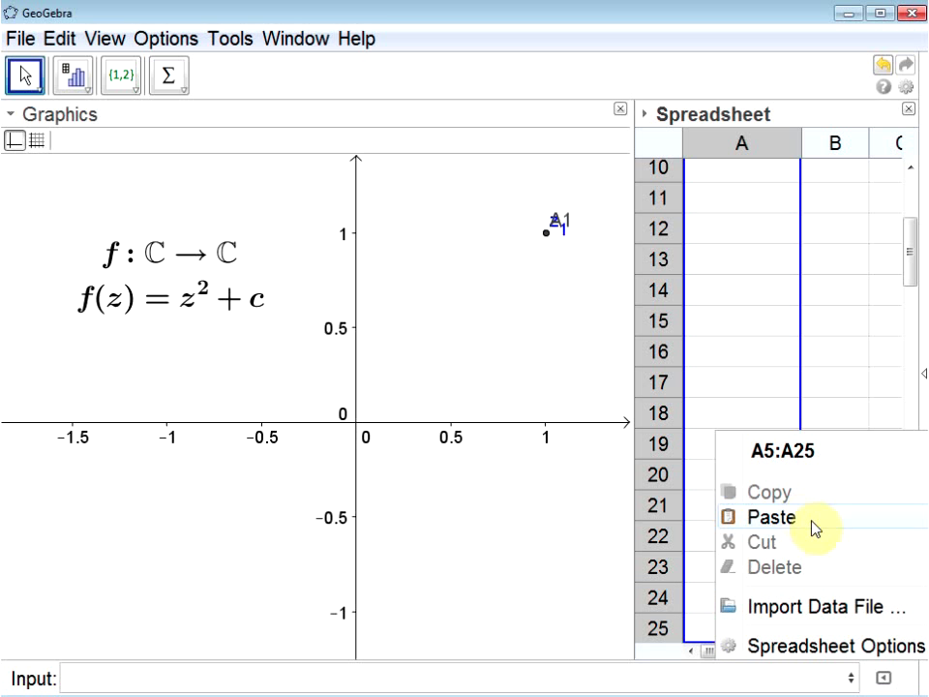
{"action": "left_click", "coordinate": [815, 528]}
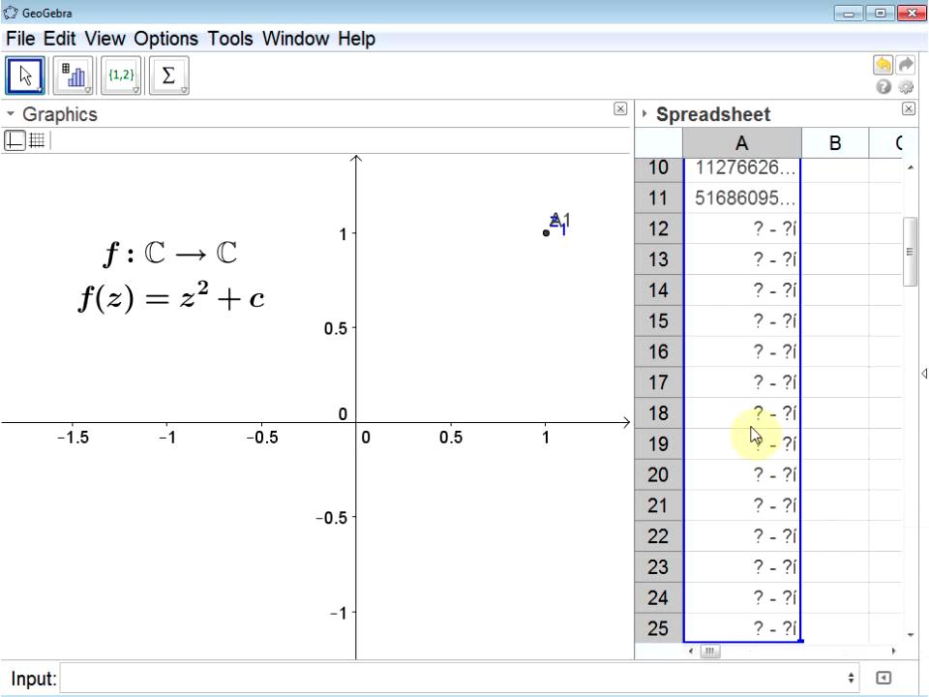
{"action": "left_click", "coordinate": [837, 418]}
{"action": "scroll", "coordinate": [838, 420], "scroll_direction": "up", "scroll_amount": 3}
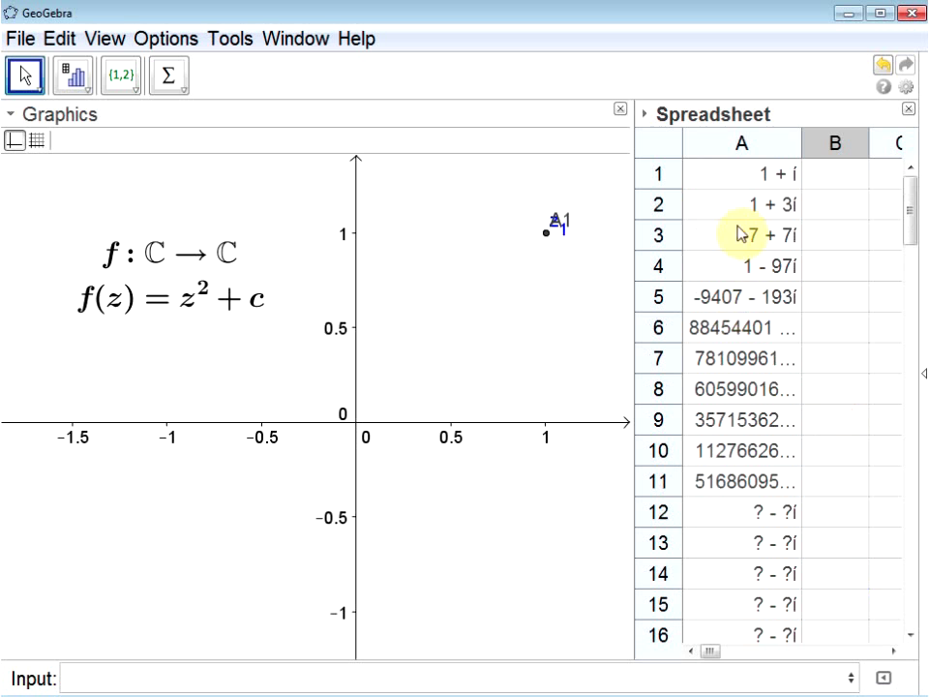
{"action": "left_click", "coordinate": [740, 483]}
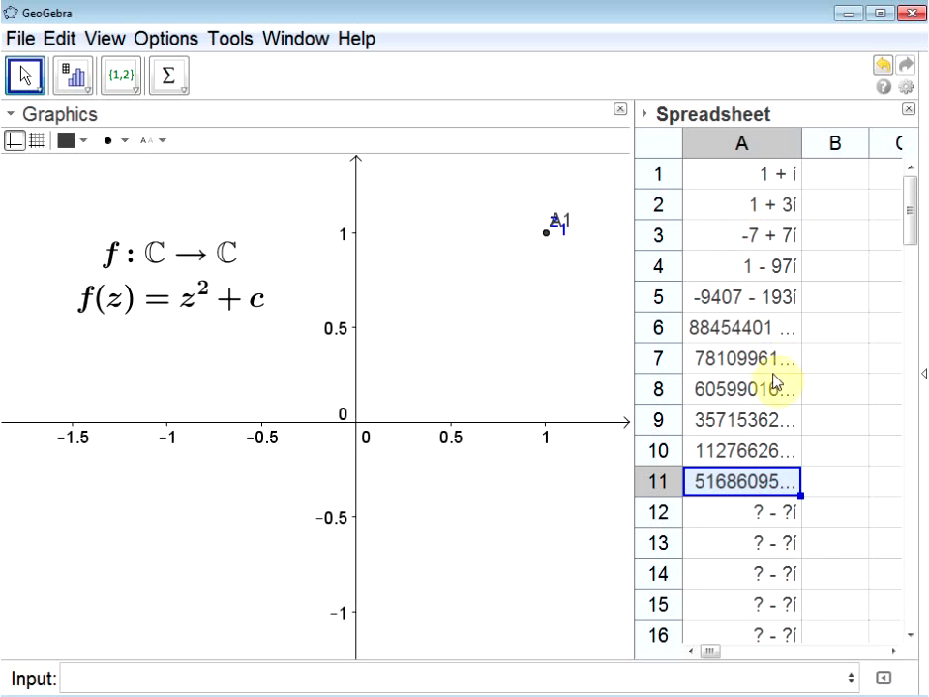
{"action": "left_click", "coordinate": [730, 517]}
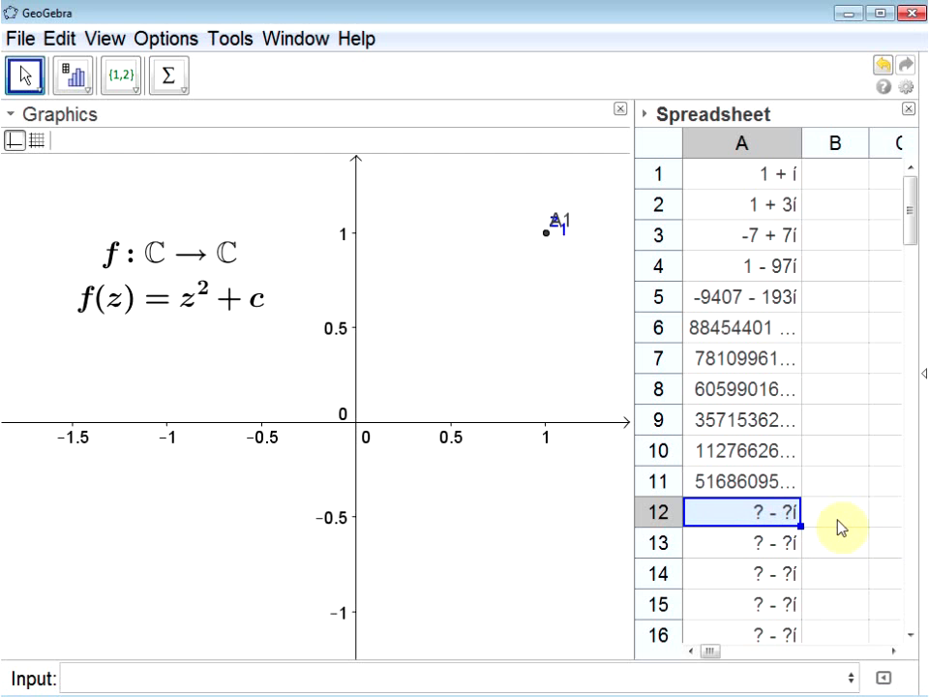
{"action": "left_click", "coordinate": [740, 484]}
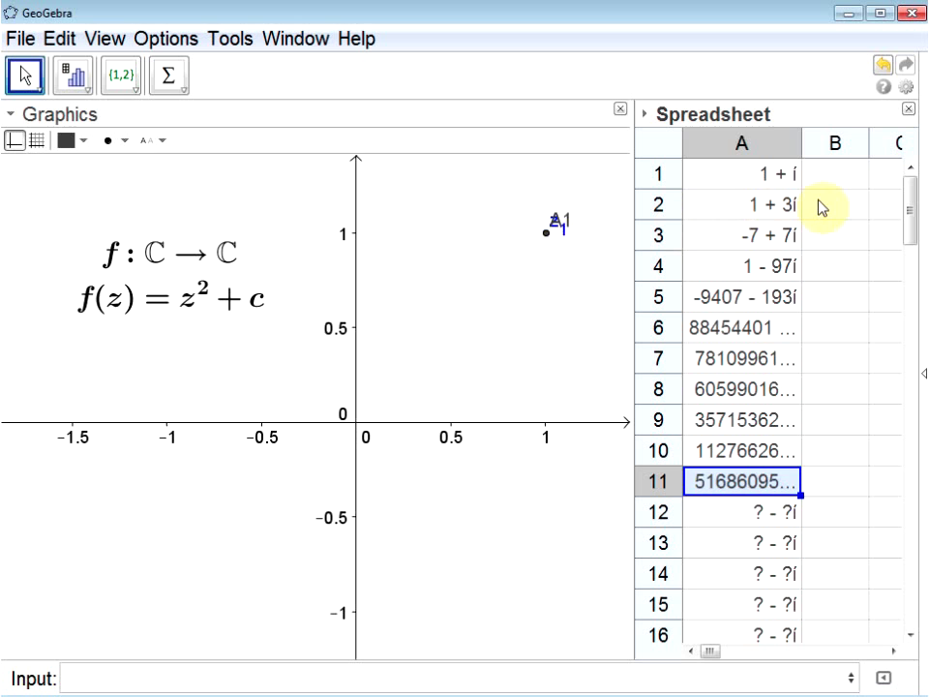
{"action": "left_click", "coordinate": [829, 228]}
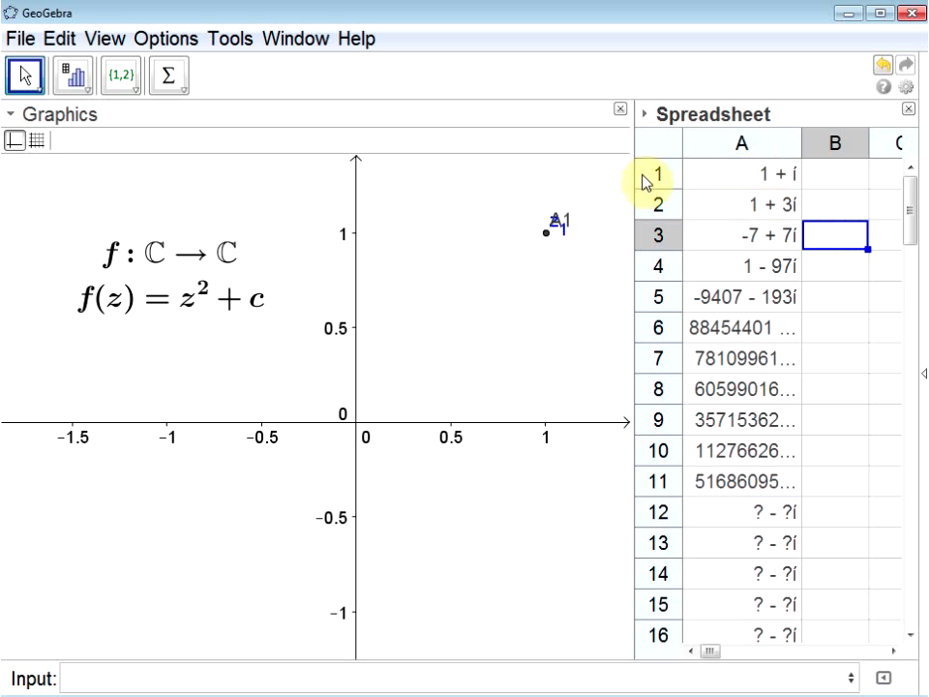
{"action": "left_click_drag", "start_coordinate": [694, 174], "coordinate": [725, 412]}
{"action": "right_click", "coordinate": [728, 349]}
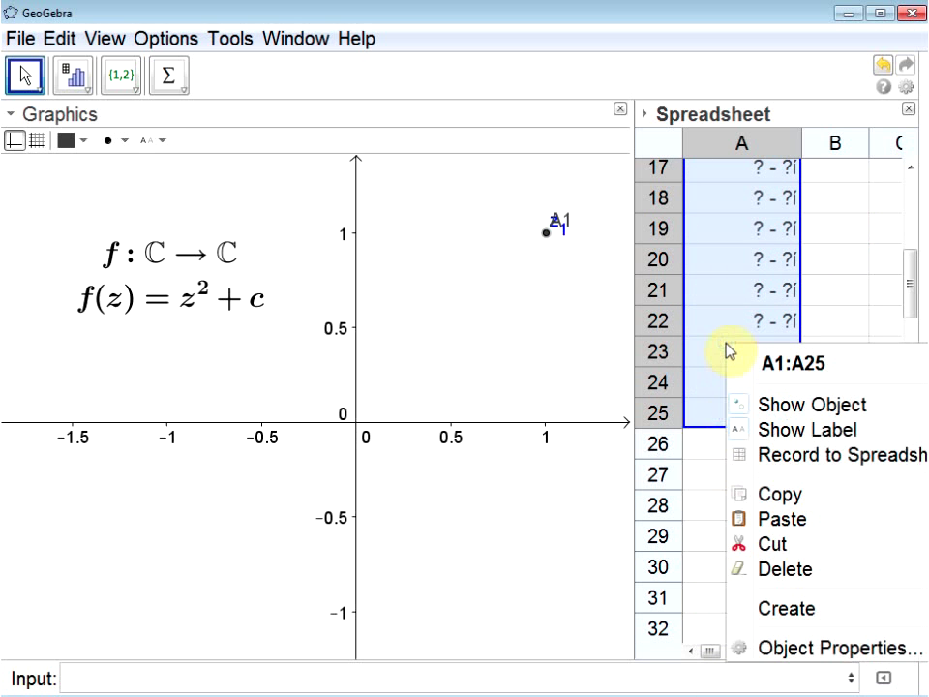
{"action": "left_click", "coordinate": [894, 407]}
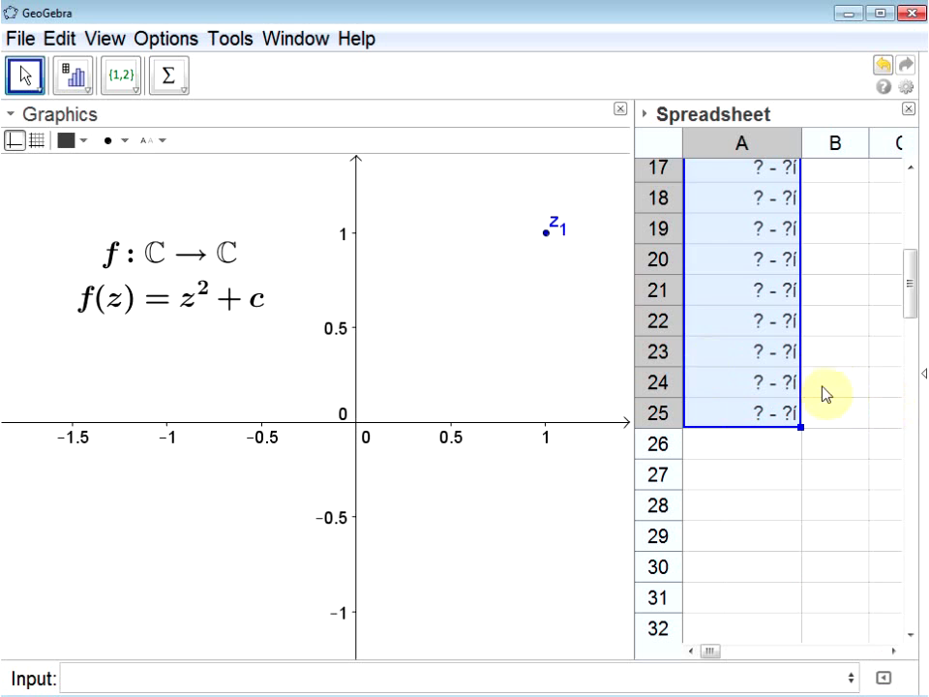
{"action": "left_click", "coordinate": [828, 387]}
{"action": "scroll", "coordinate": [792, 401], "scroll_direction": "up", "scroll_amount": 1}
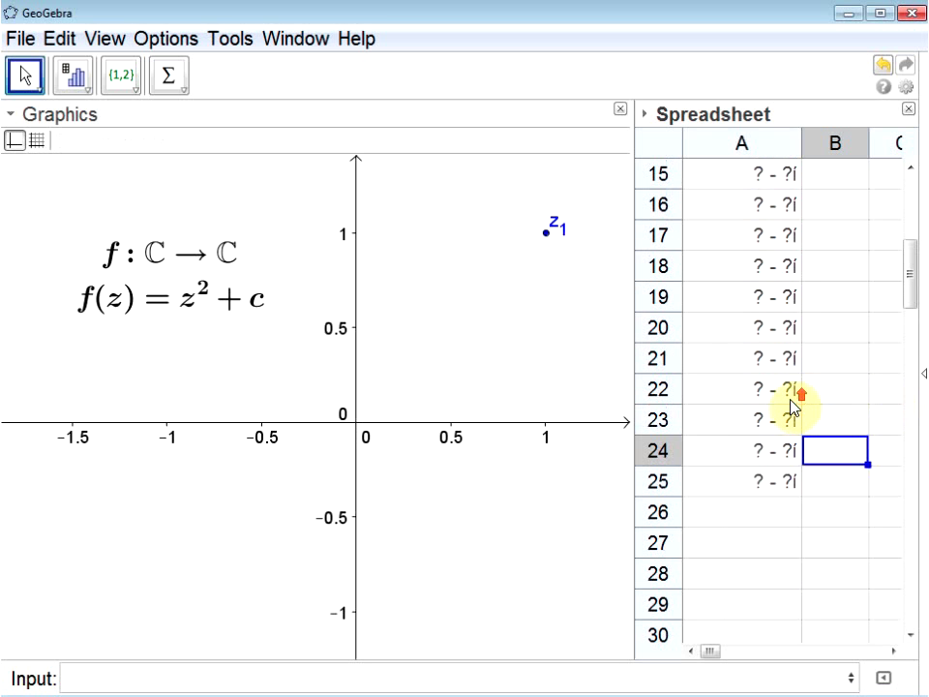
{"action": "left_click", "coordinate": [549, 242]}
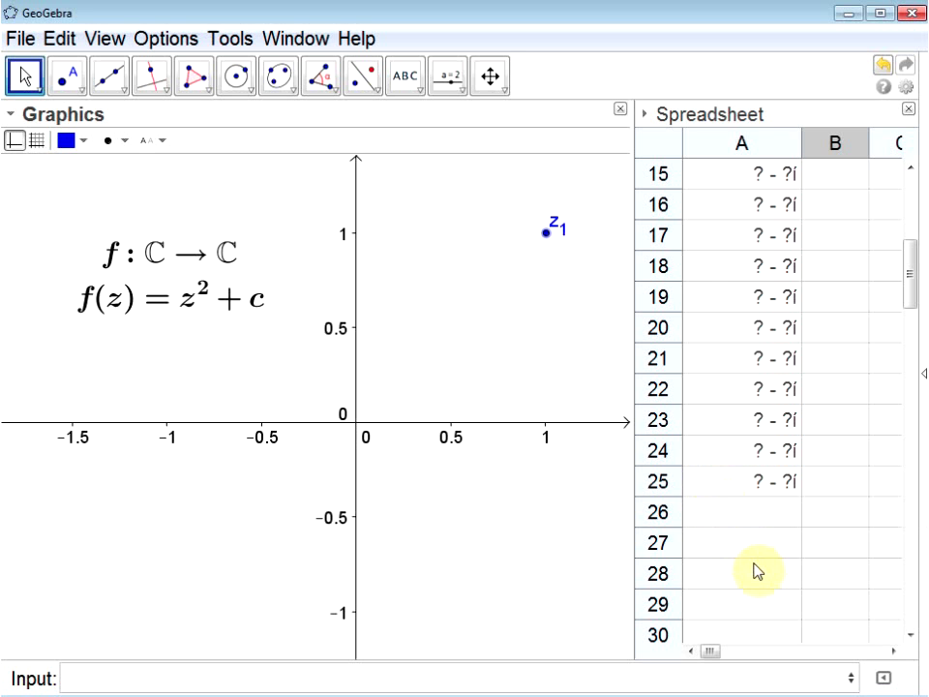
Enter test(x) = (x == x) in the Input bar
{"action": "left_click", "coordinate": [734, 682]}
{"action": "type", "text": "test"}
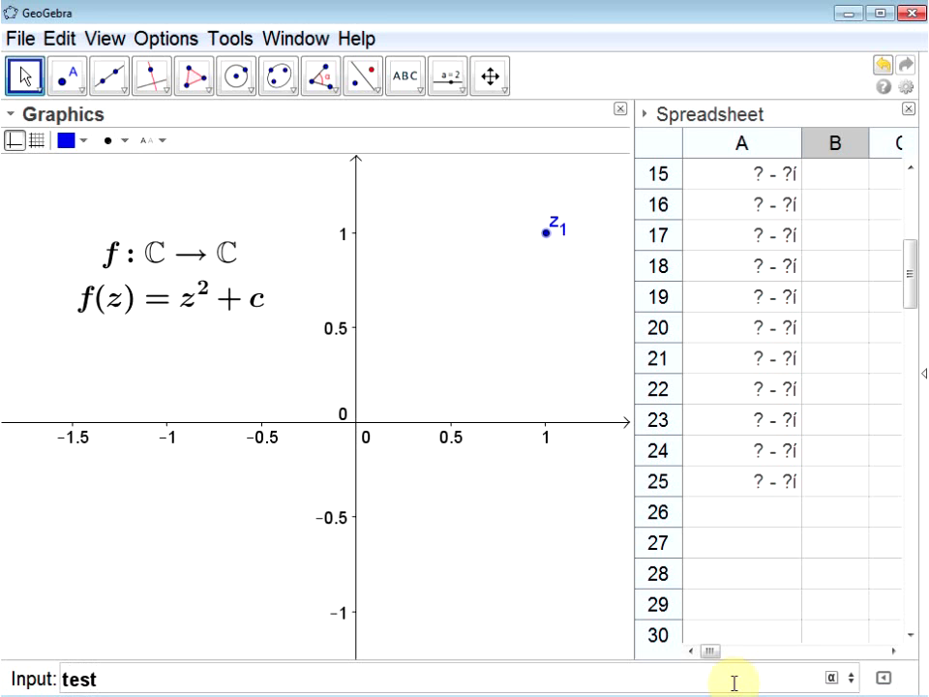
{"action": "type", "text": "(x) ="}
{"action": "type", "text": "("}
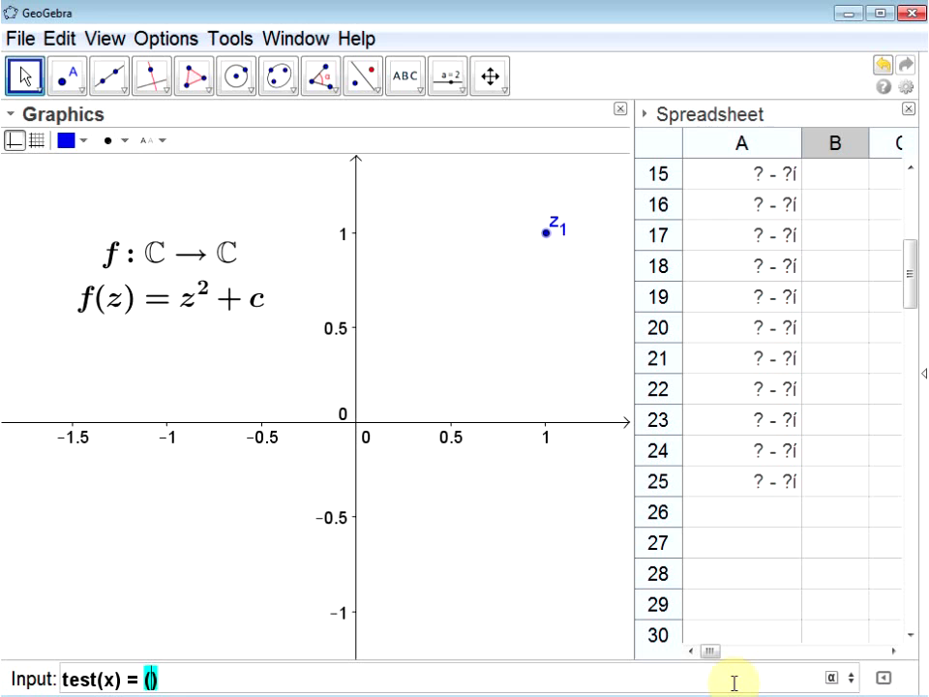
{"action": "type", "text": "x == x"}
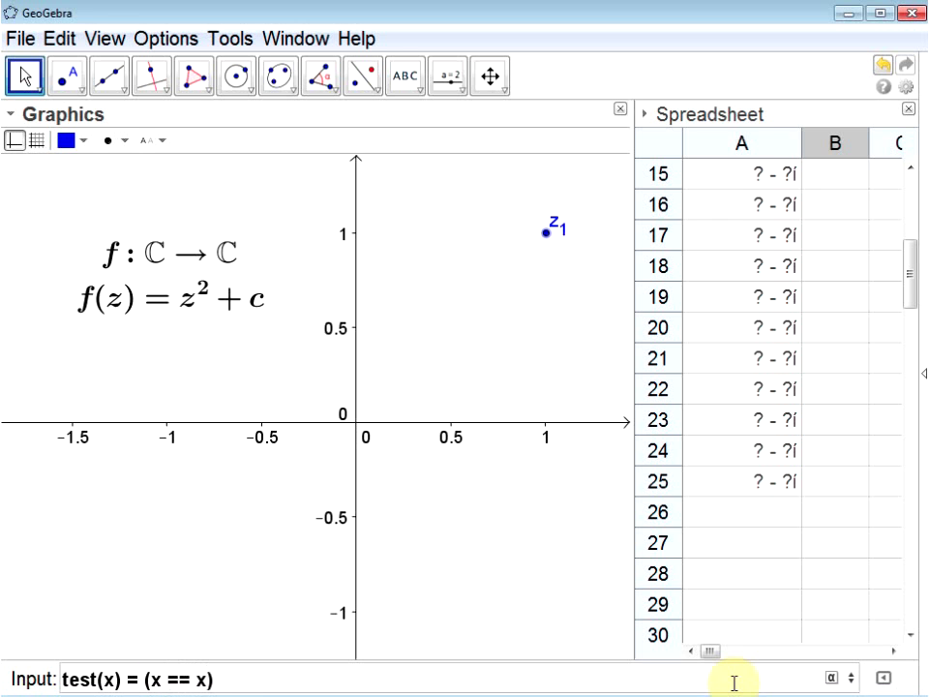
{"action": "left_click", "coordinate": [734, 682]}
{"action": "key", "text": "Return"}
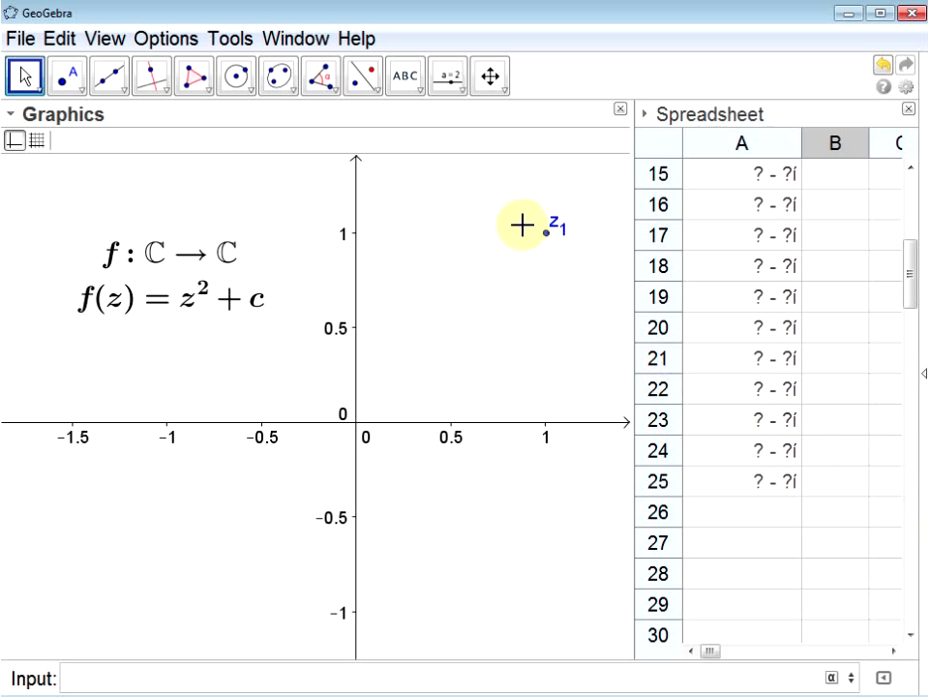
Drag z1 to about 0.87 + 0.82i and open its Object Properties at the Advanced tab
{"action": "left_click", "coordinate": [549, 235]}
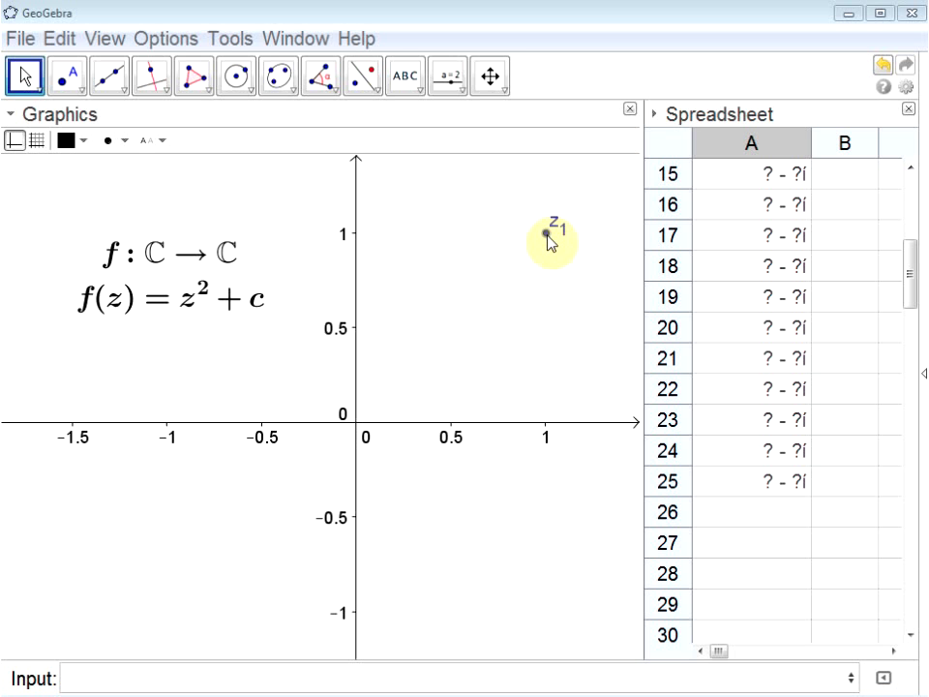
{"action": "left_click_drag", "start_coordinate": [548, 235], "coordinate": [520, 267]}
{"action": "right_click", "coordinate": [520, 267]}
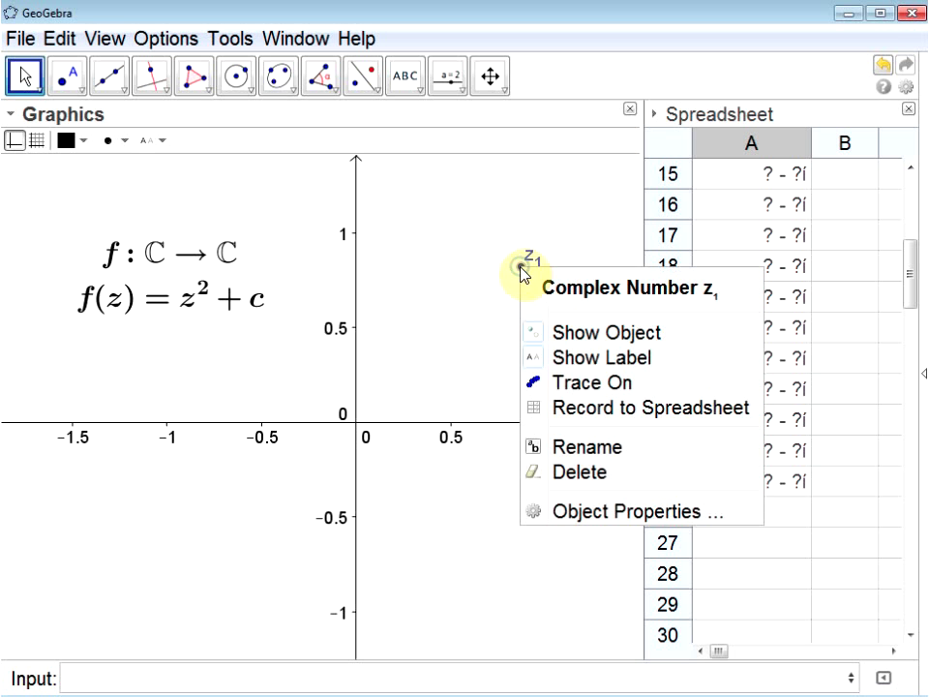
{"action": "left_click", "coordinate": [609, 511]}
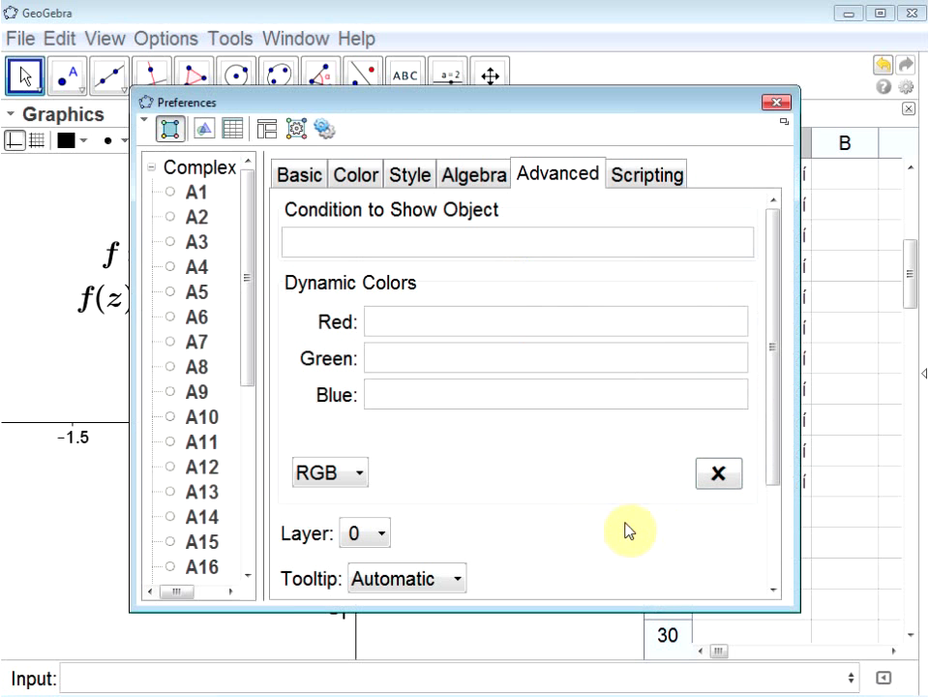
{"action": "left_click", "coordinate": [301, 176]}
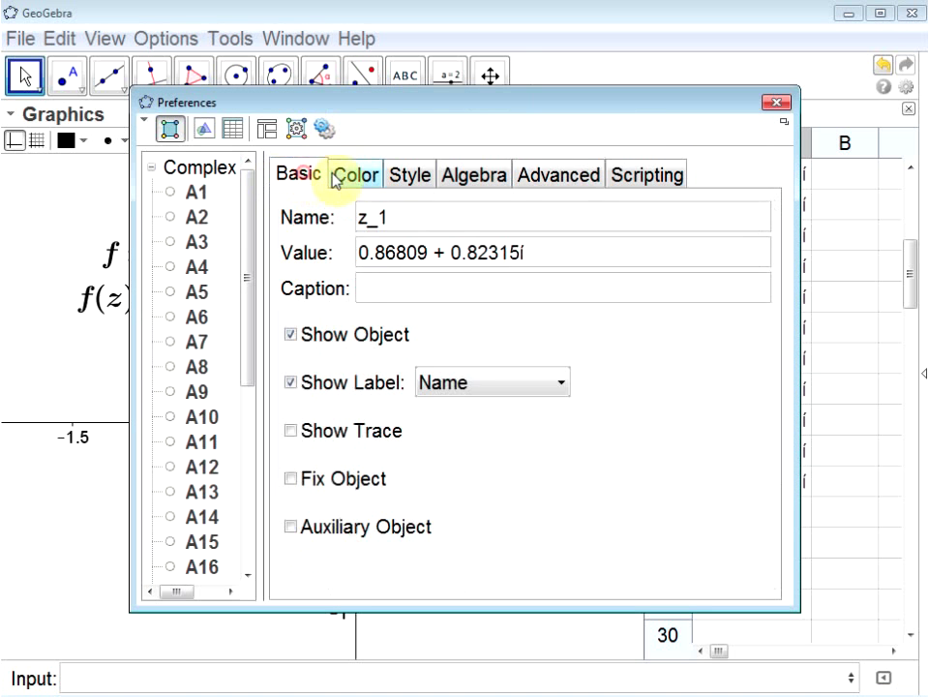
{"action": "left_click", "coordinate": [356, 175]}
{"action": "left_click", "coordinate": [409, 175]}
{"action": "left_click", "coordinate": [469, 178]}
{"action": "left_click", "coordinate": [407, 176]}
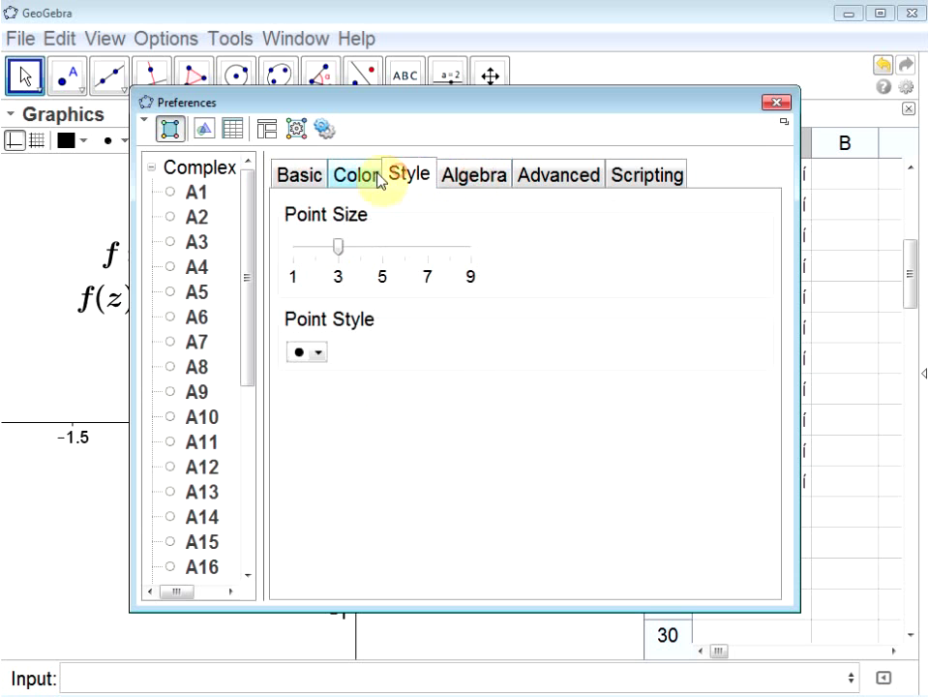
{"action": "left_click", "coordinate": [354, 178]}
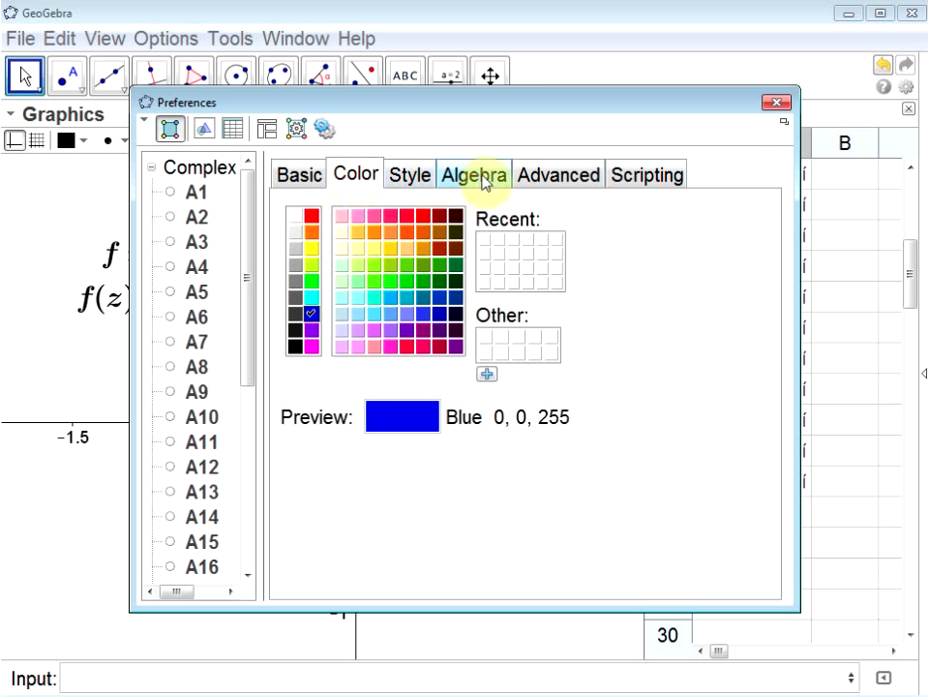
{"action": "left_click", "coordinate": [537, 182]}
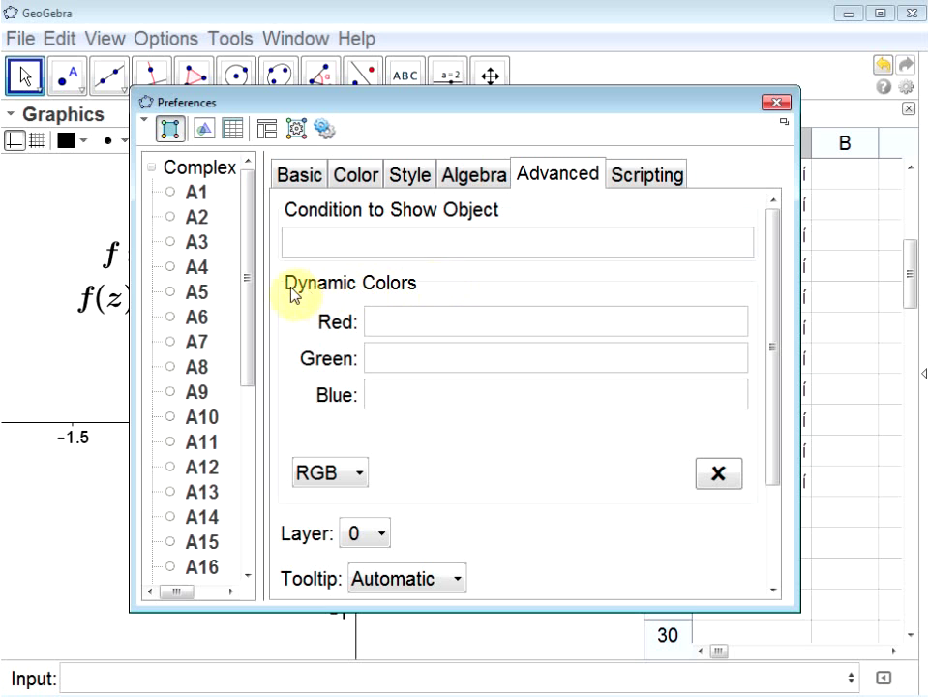
Set z1's green and blue dynamic colour components to 0
{"action": "left_click", "coordinate": [433, 320]}
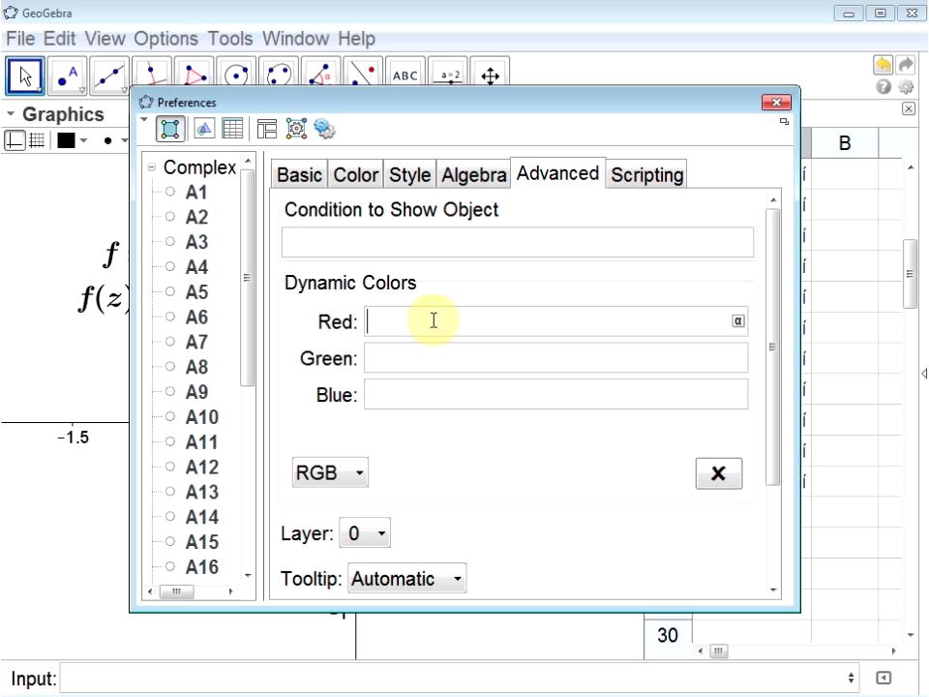
{"action": "type", "text": "0"}
{"action": "key", "text": "Tab"}
{"action": "key", "text": "Tab"}
{"action": "key", "text": "BackSpace"}
{"action": "type", "text": "0"}
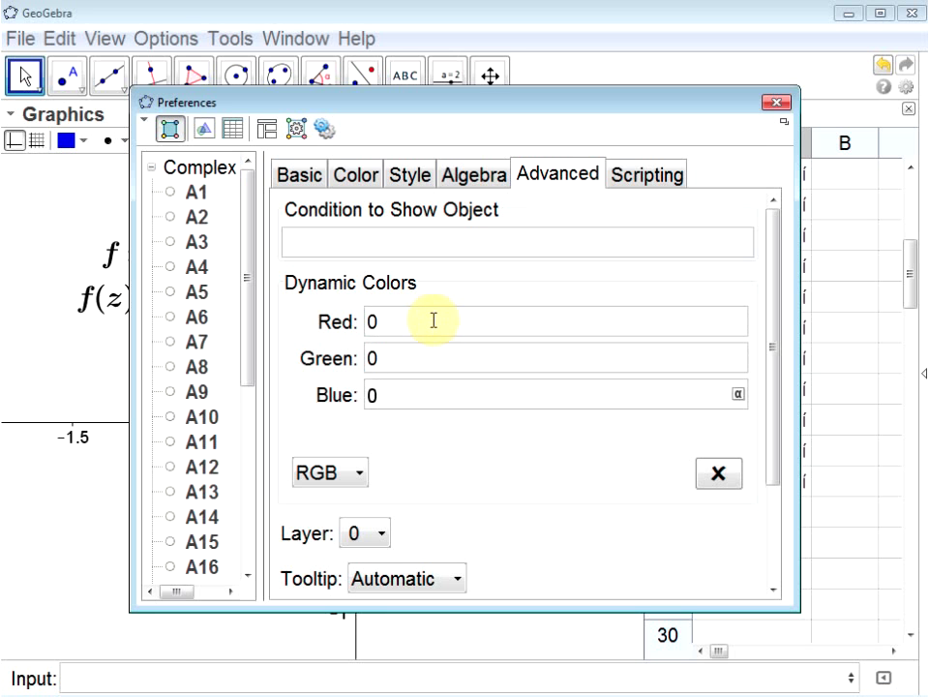
{"action": "left_click", "coordinate": [425, 312]}
{"action": "left_click", "coordinate": [435, 393]}
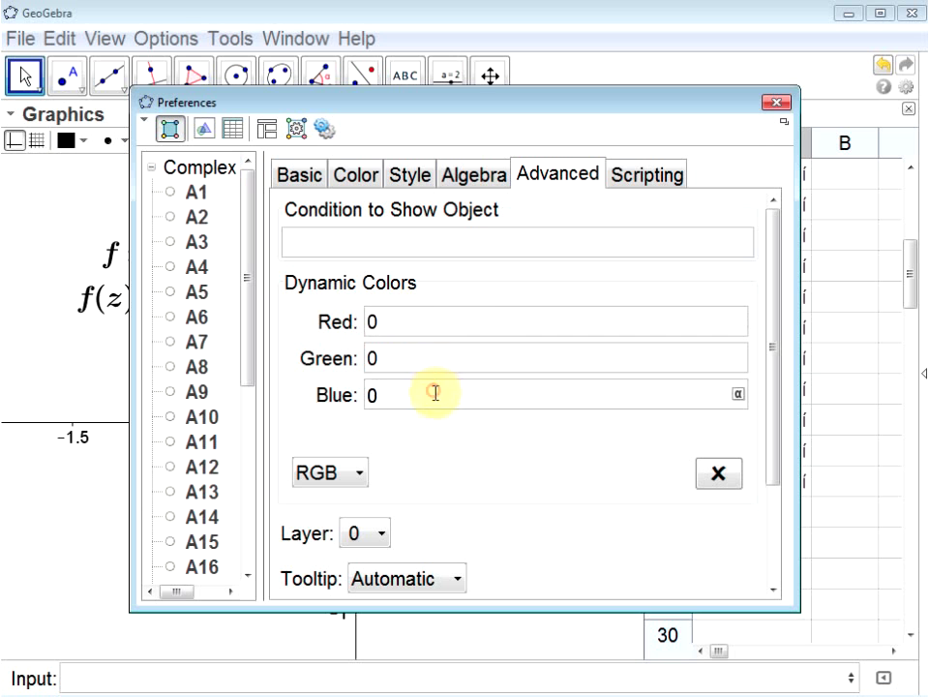
Set z1's red dynamic colour component to If[test(A25), 0, 1]
{"action": "left_click", "coordinate": [447, 320]}
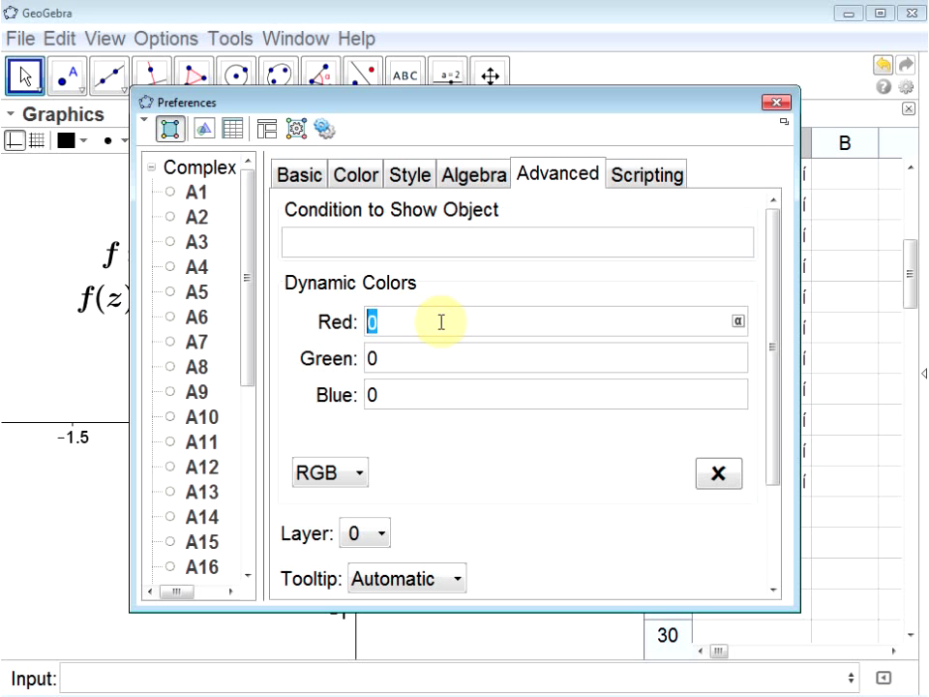
{"action": "key", "text": "BackSpace"}
{"action": "type", "text": "If[ test"}
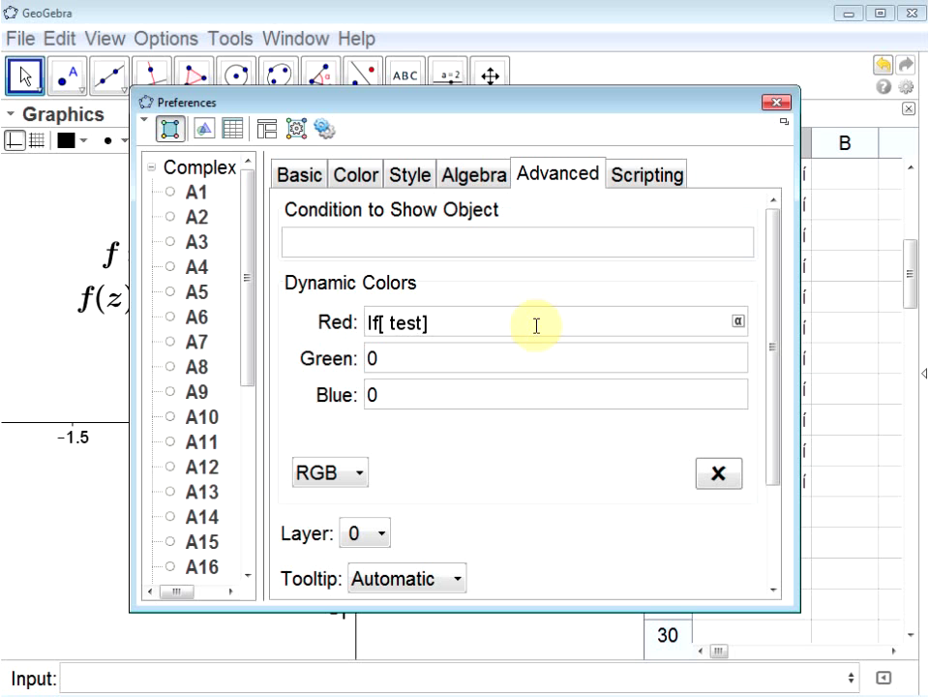
{"action": "type", "text": "(A25"}
{"action": "key", "text": "Right"}
{"action": "type", "text": ", "}
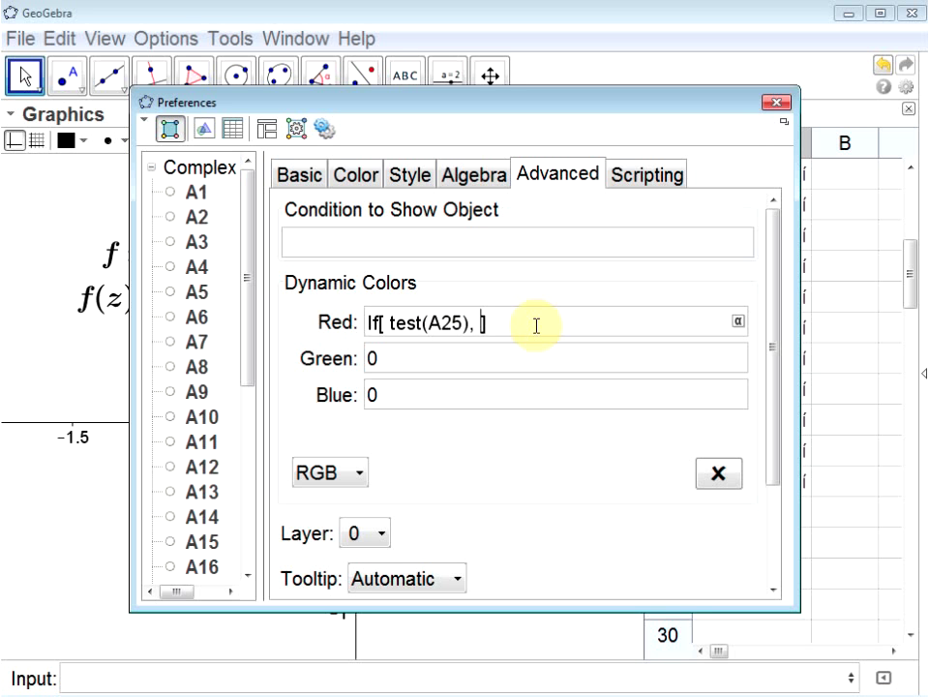
{"action": "type", "text": "0, 1"}
{"action": "key", "text": "Right"}
{"action": "key", "text": "Return"}
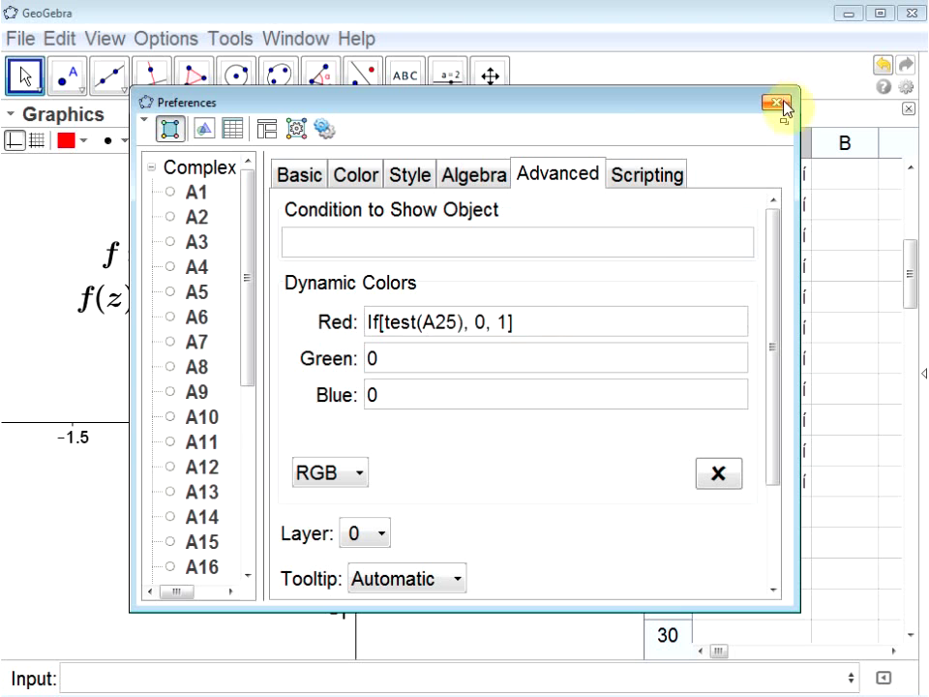
Move z1 to about 0.35 + 0.23i and confirm column A stays bounded through A25
{"action": "left_click", "coordinate": [781, 102]}
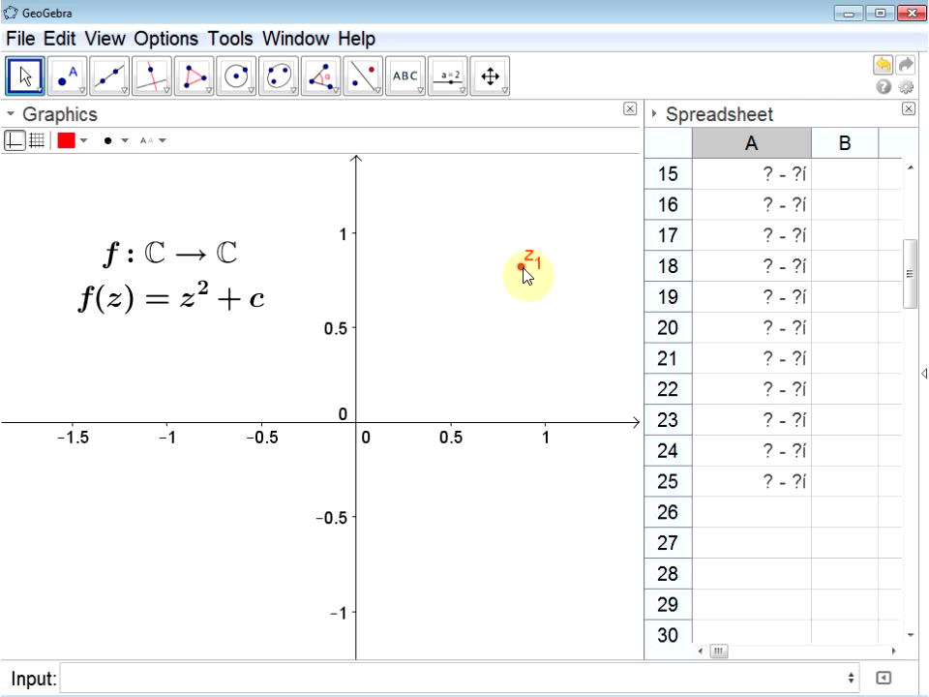
{"action": "left_click_drag", "start_coordinate": [522, 269], "coordinate": [426, 386]}
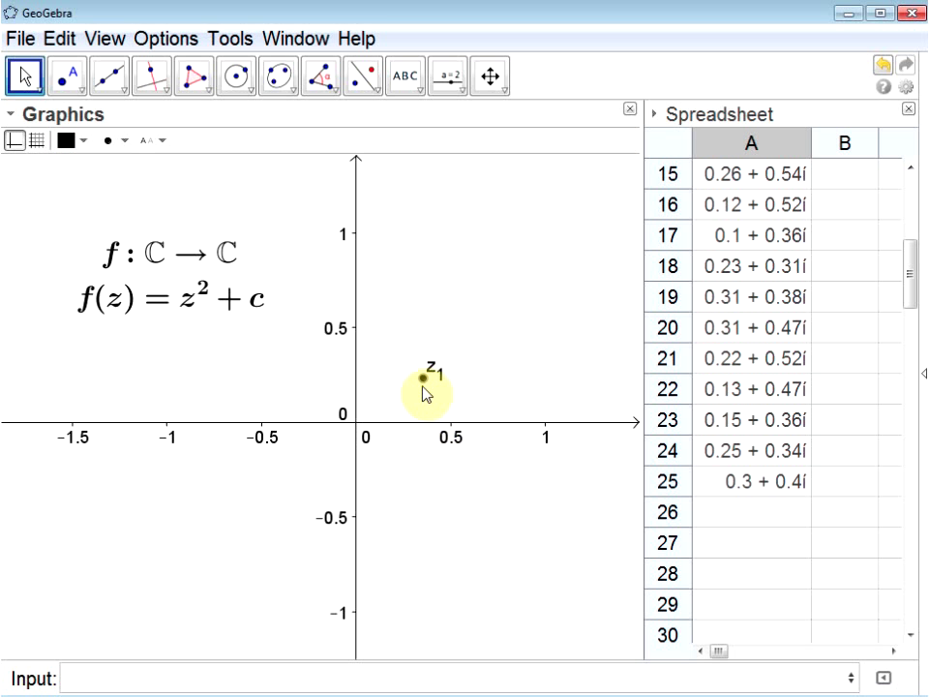
{"action": "left_click_drag", "start_coordinate": [910, 282], "coordinate": [904, 198]}
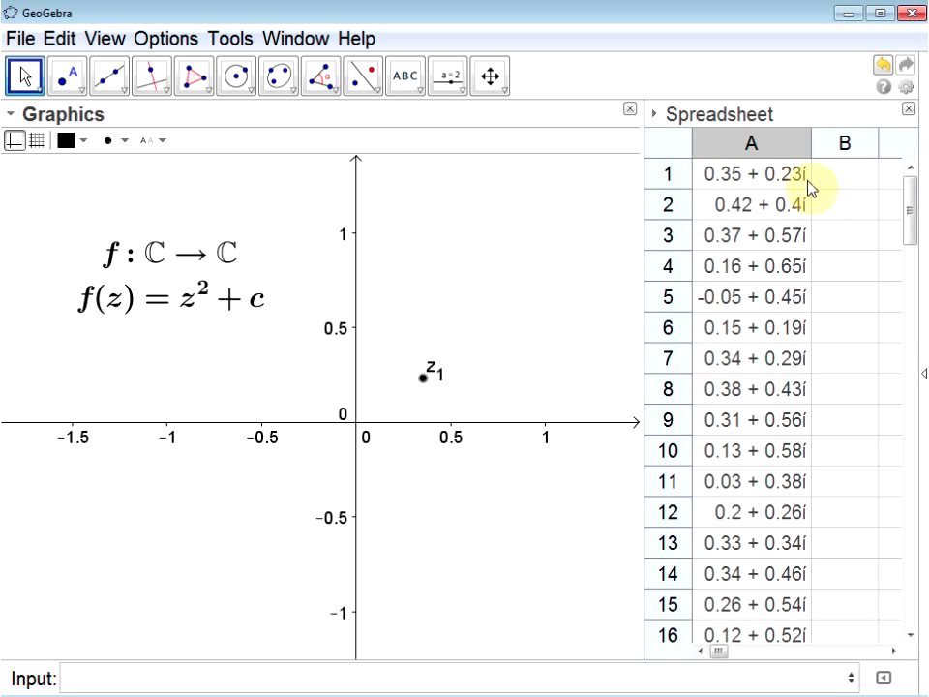
{"action": "left_click_drag", "start_coordinate": [910, 201], "coordinate": [906, 257]}
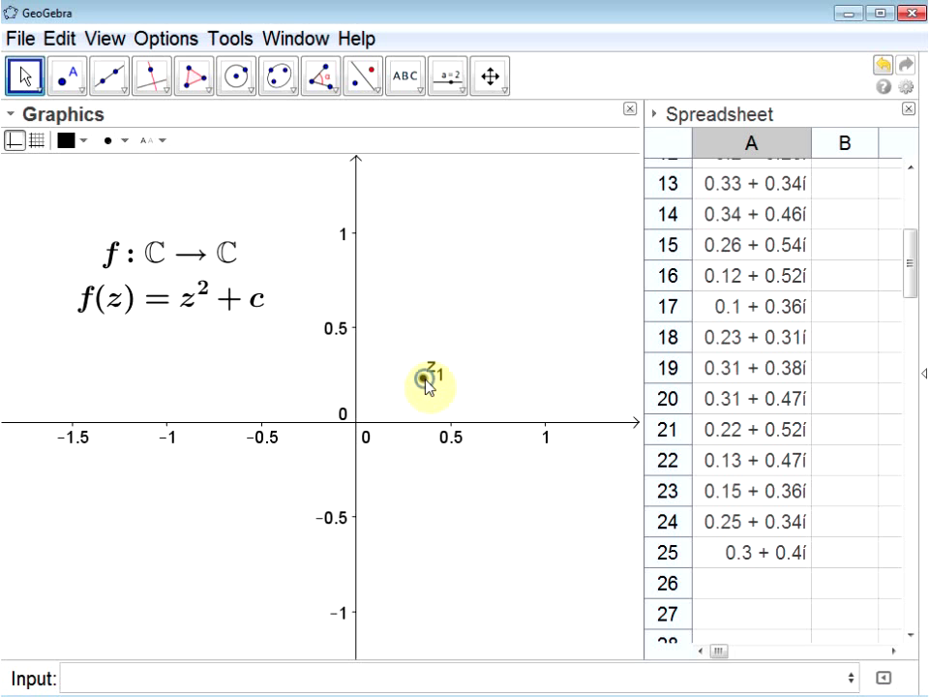
Turn on Trace for z1 so it leaves a black/red trail
{"action": "right_click", "coordinate": [424, 380]}
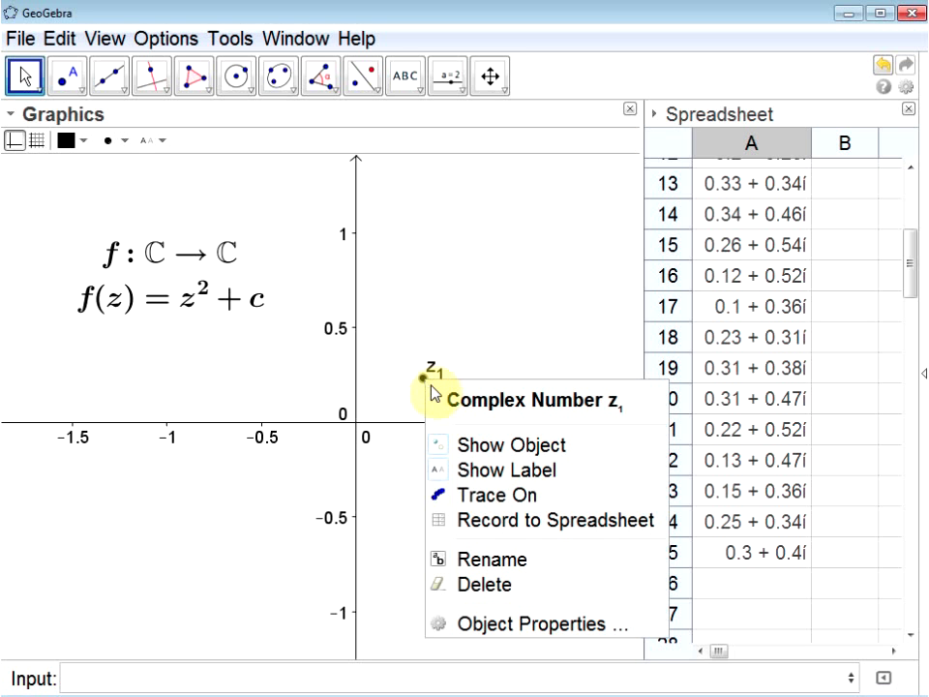
{"action": "left_click", "coordinate": [566, 495]}
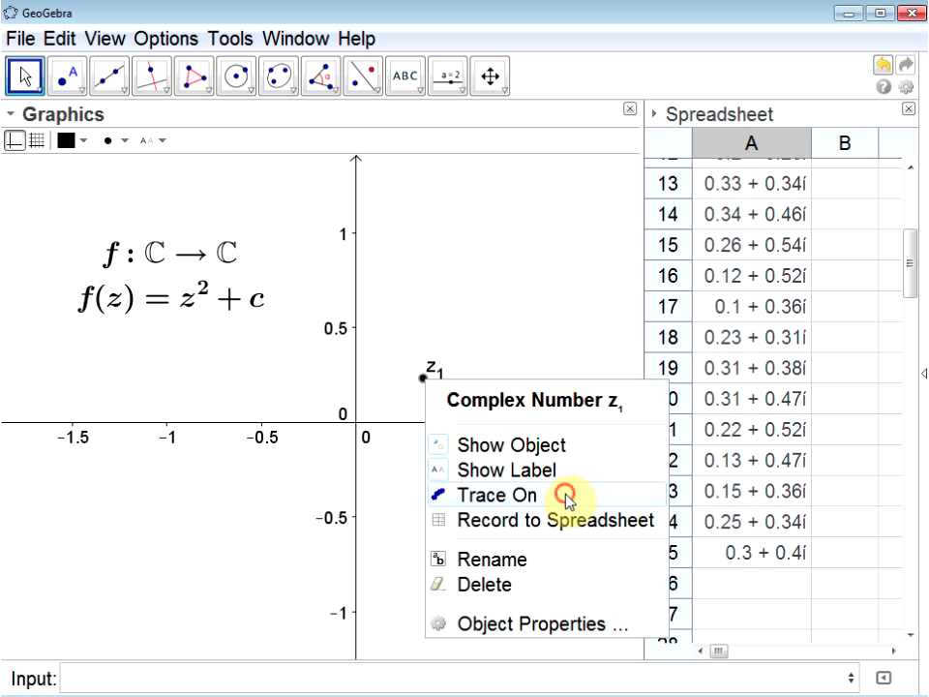